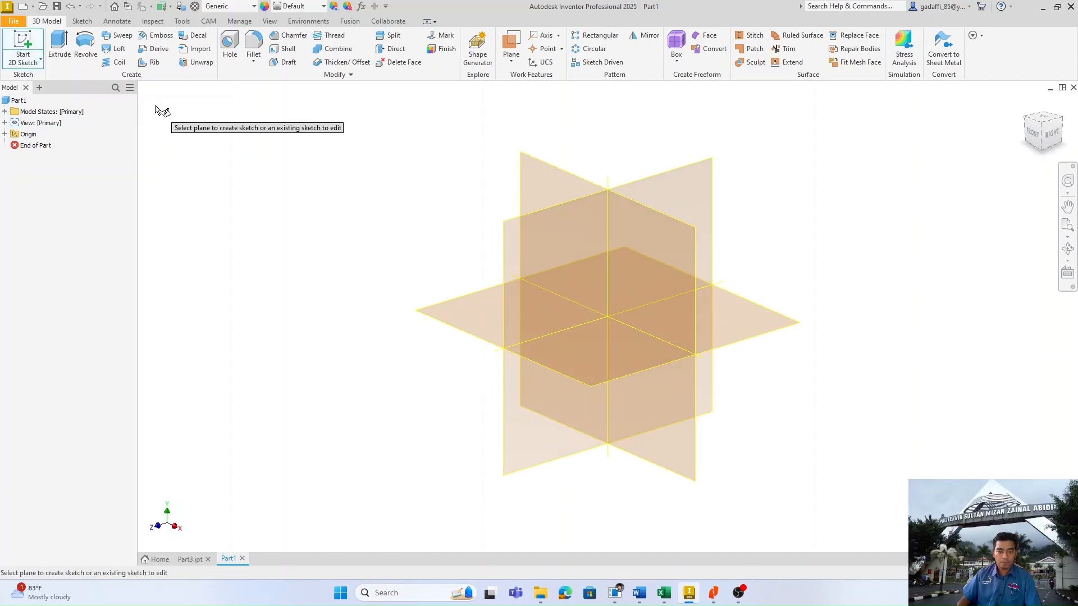
Step: Start a sketch on the front origin plane and draw a 19.02 mm diameter circle centred on the origin
left_click(654, 279)
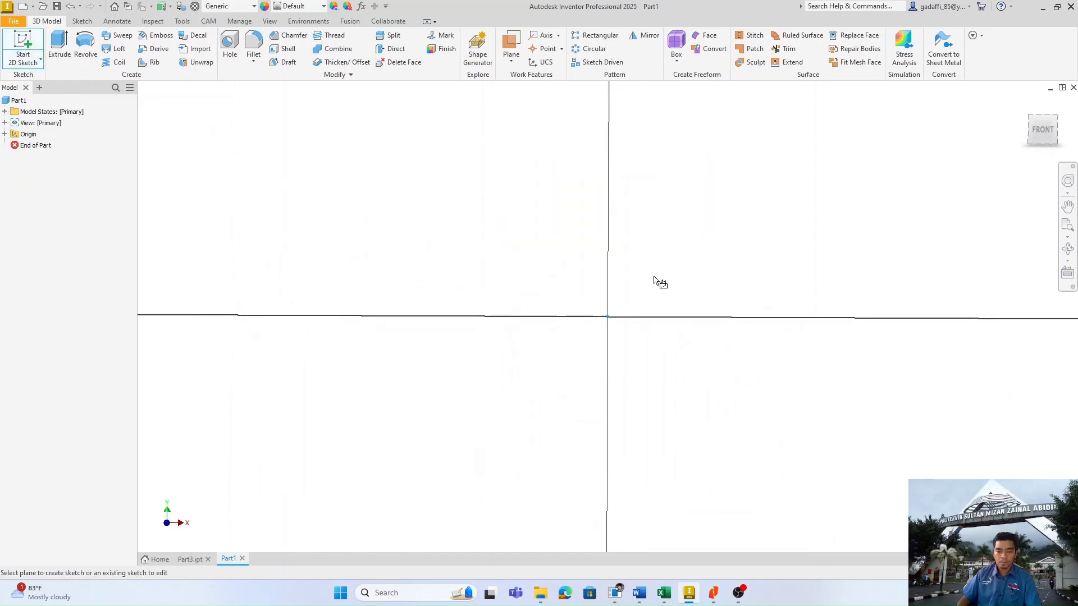
key("c")
left_click(607, 317)
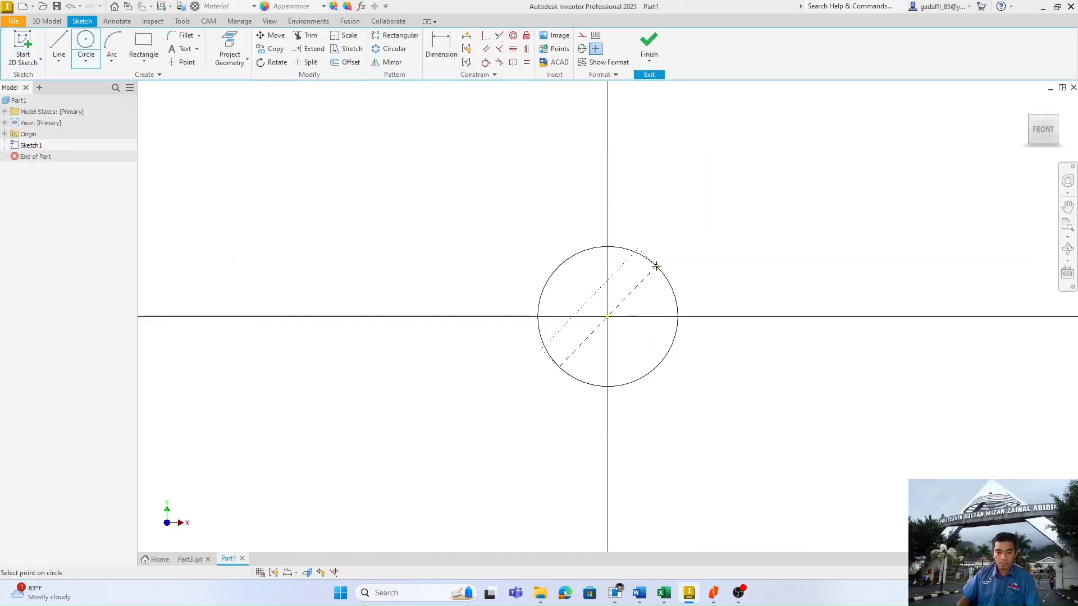
key("alt+Tab")
key("alt")
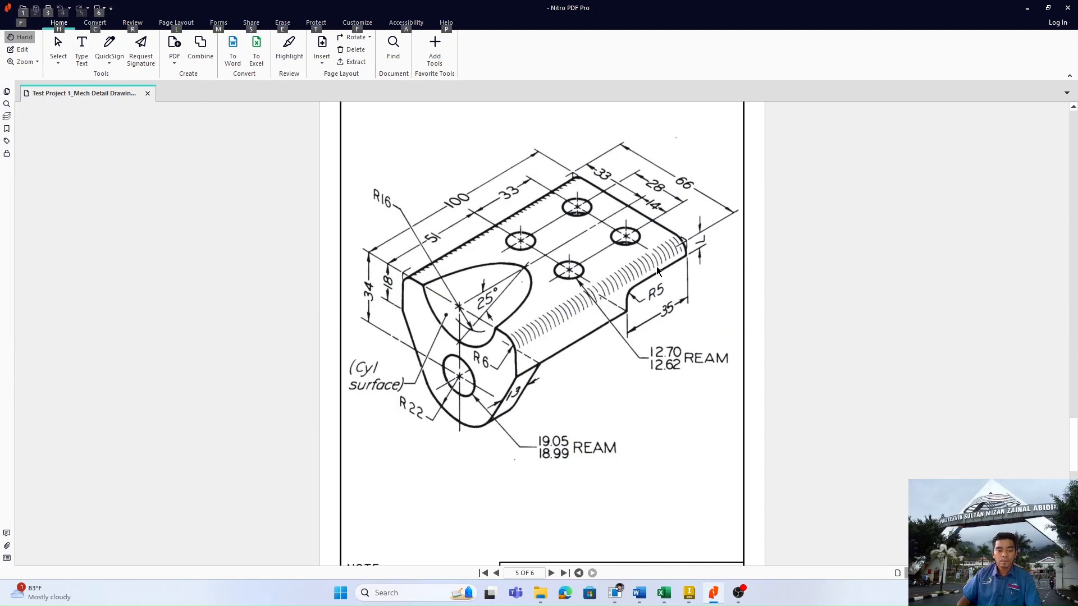
key("alt+Tab")
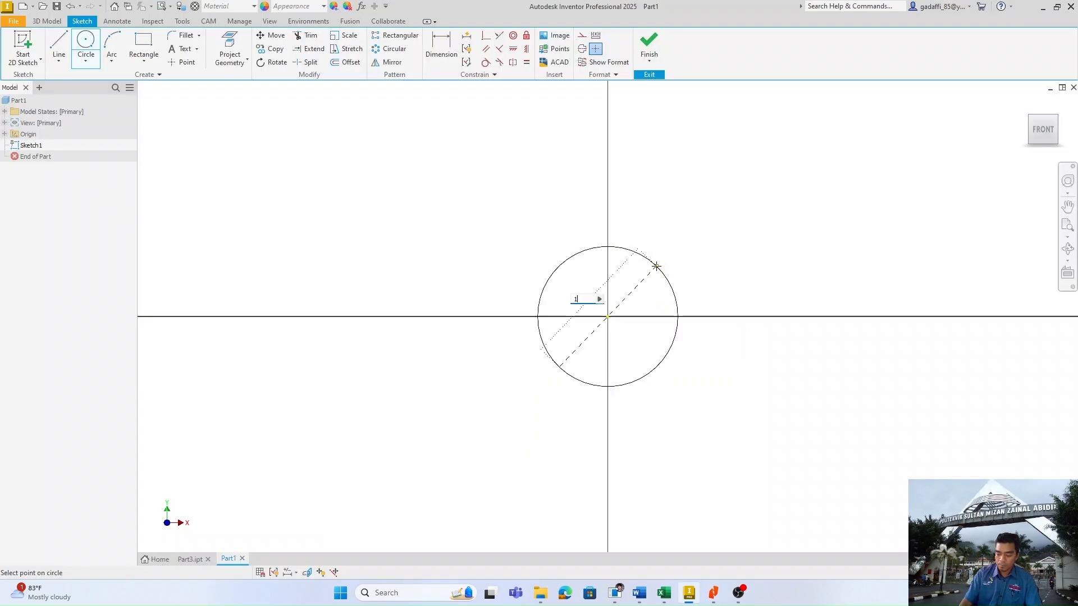
type("19.02")
key("Return")
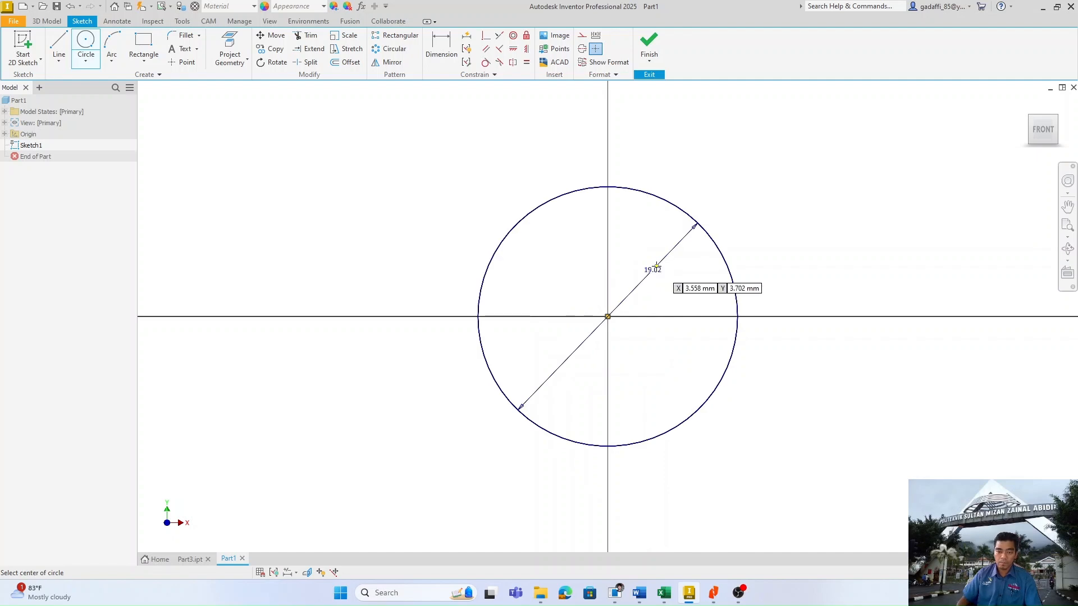
Step: Draw a second circle concentric with the first, entering its diameter as 22*2
left_click(608, 316)
key("alt+Tab")
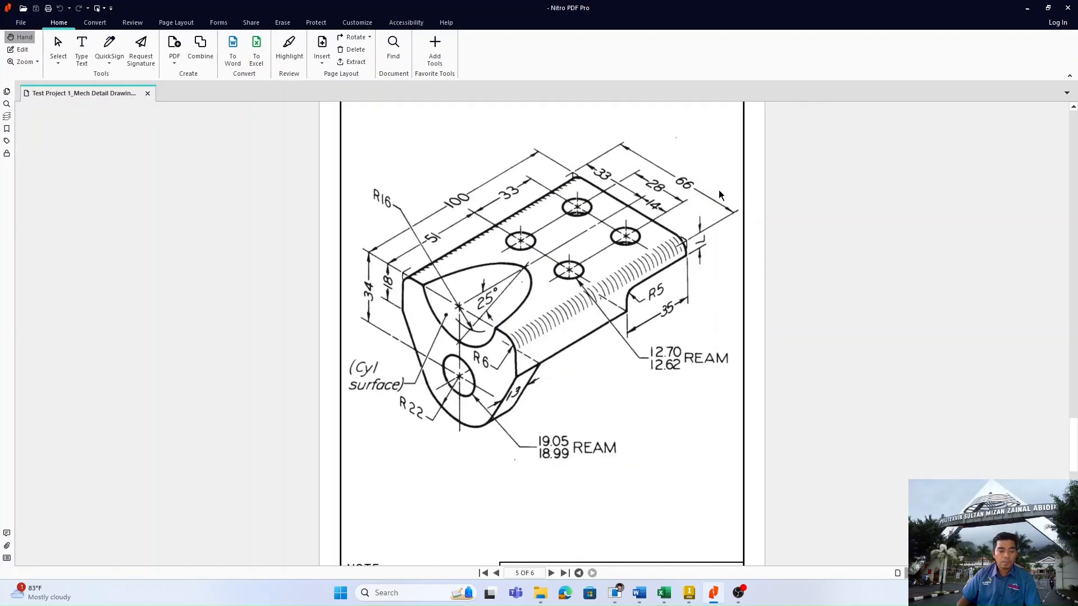
key("alt+Tab")
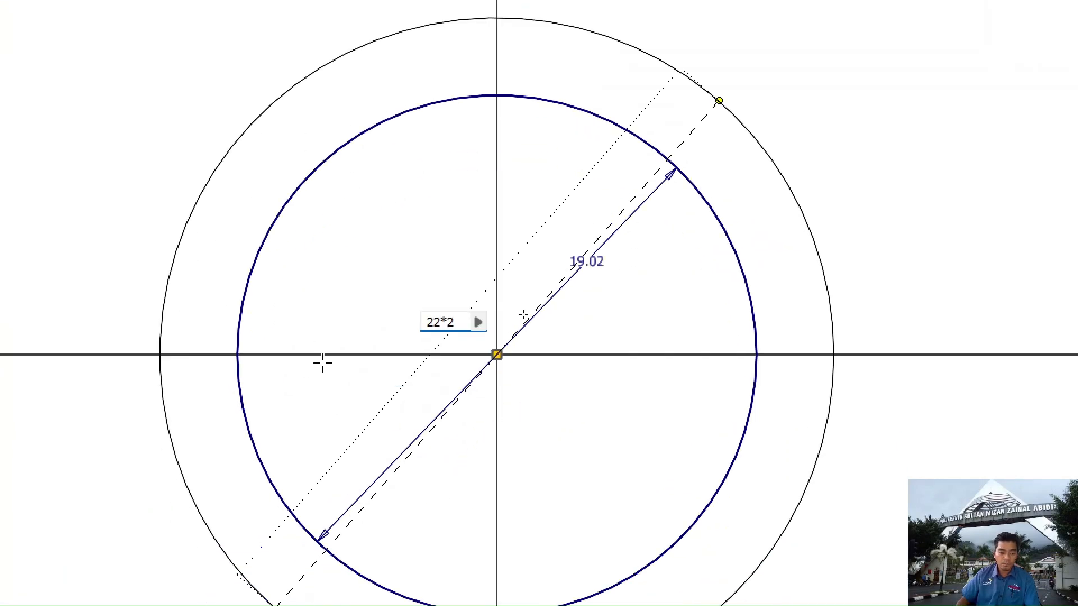
key("Return")
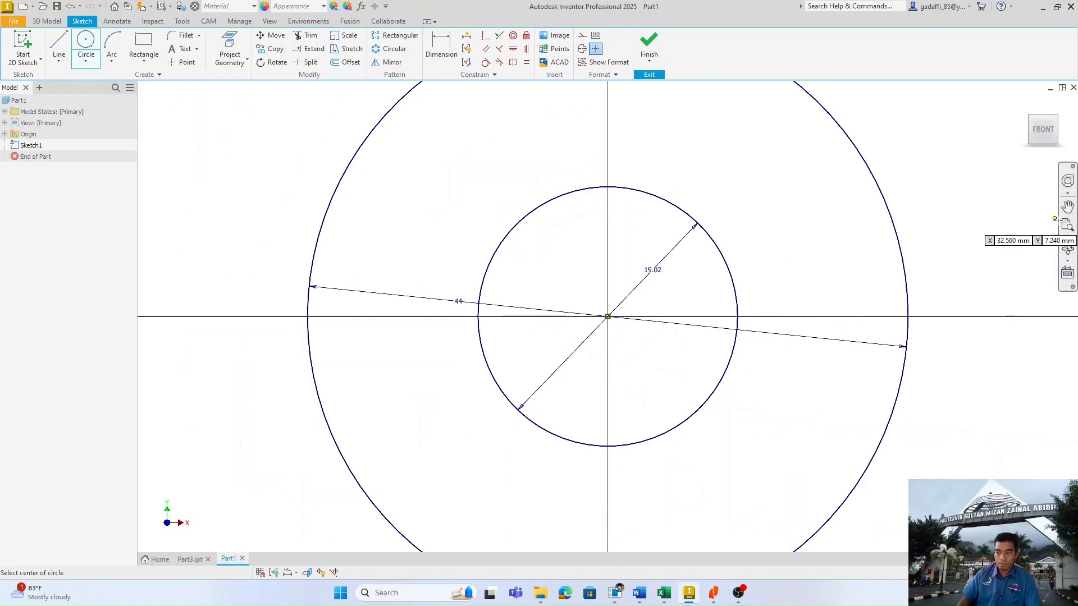
Step: Sketch a rectangle about 70 mm wide and 15 mm high above the two circles
scroll(794, 289, "down", 3)
middle_click_drag(793, 289, 625, 366)
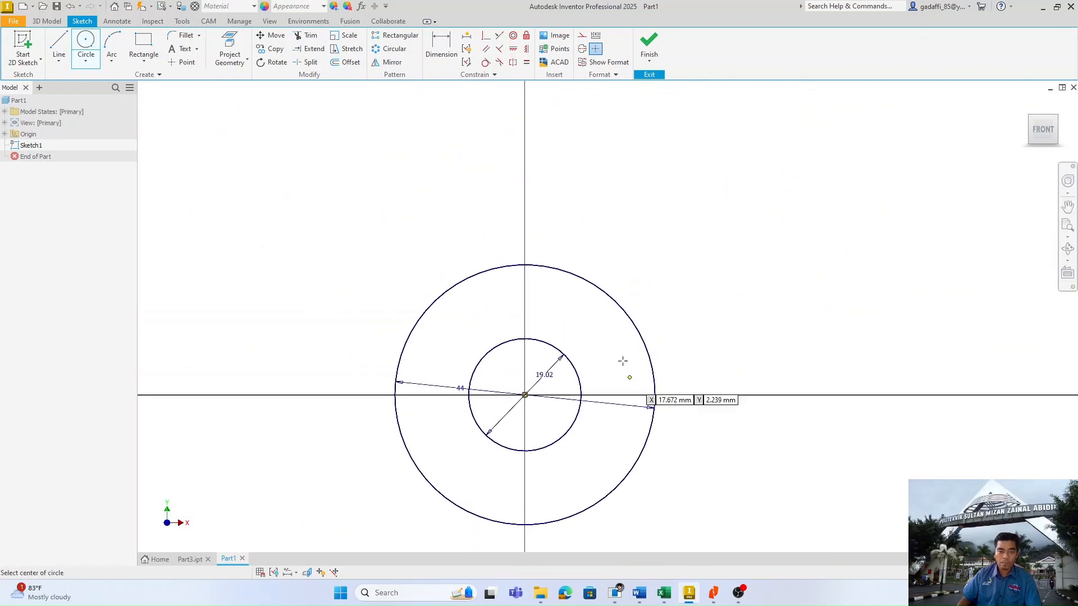
left_click(140, 52)
left_click(340, 133)
left_click(756, 219)
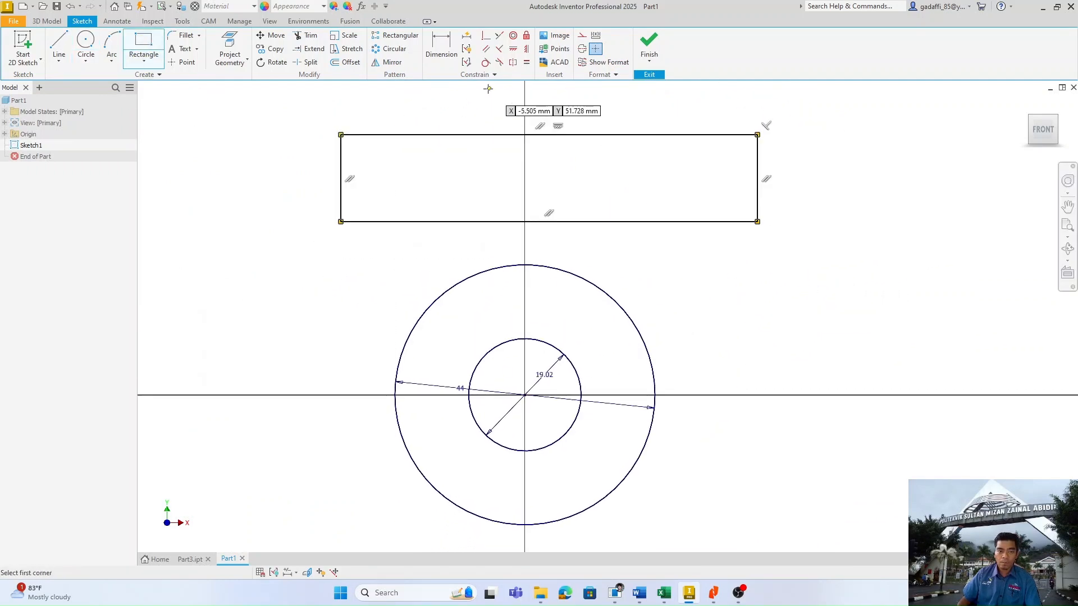
Step: Dimension the rectangle to a width of 66 mm and a height of 18 mm
scroll(616, 270, "down", 5)
middle_click_drag(685, 277, 582, 267)
key("d")
left_click(523, 214)
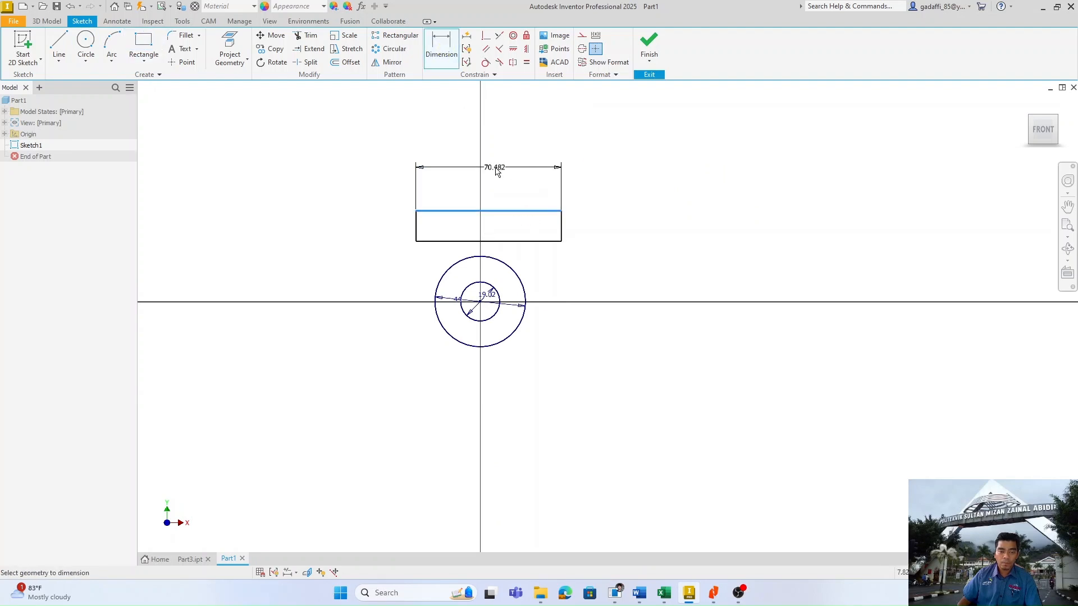
left_click(493, 160)
type("66")
key("Return")
scroll(485, 161, "up", 4)
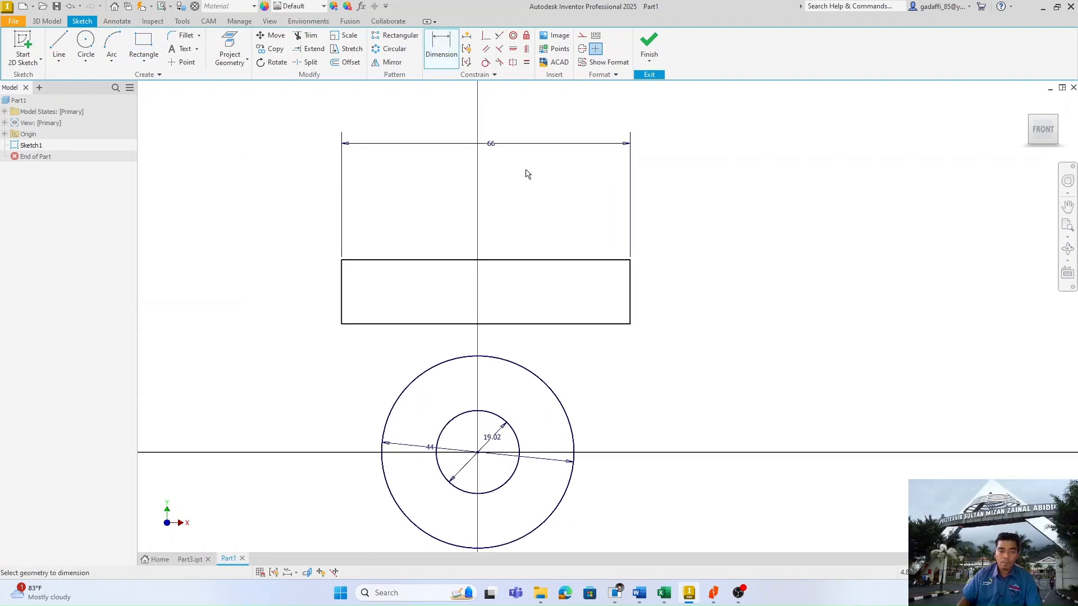
left_click(630, 293)
left_click(712, 295)
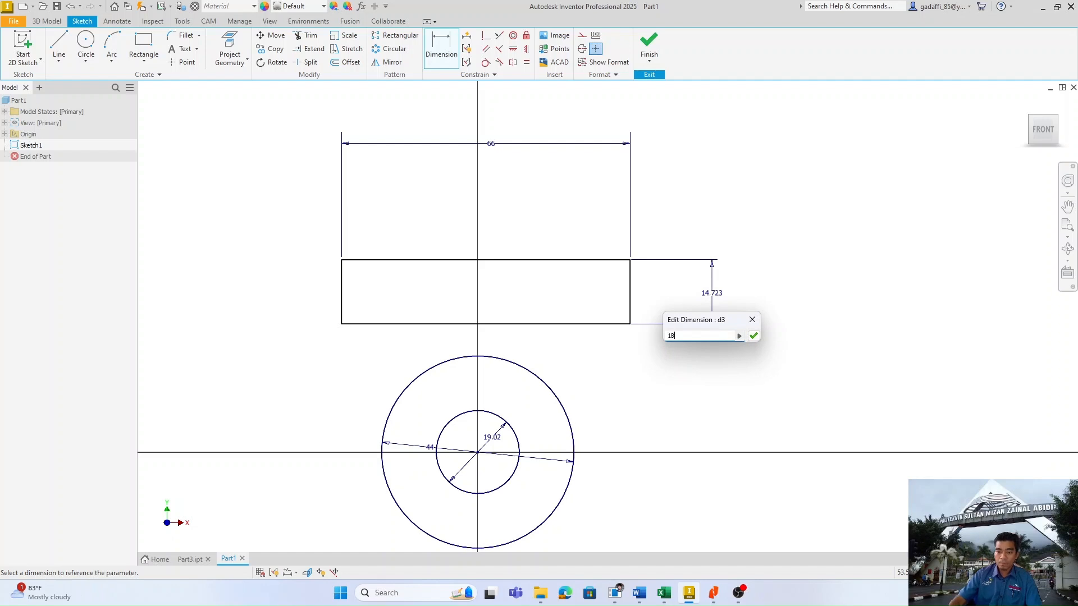
key("Return")
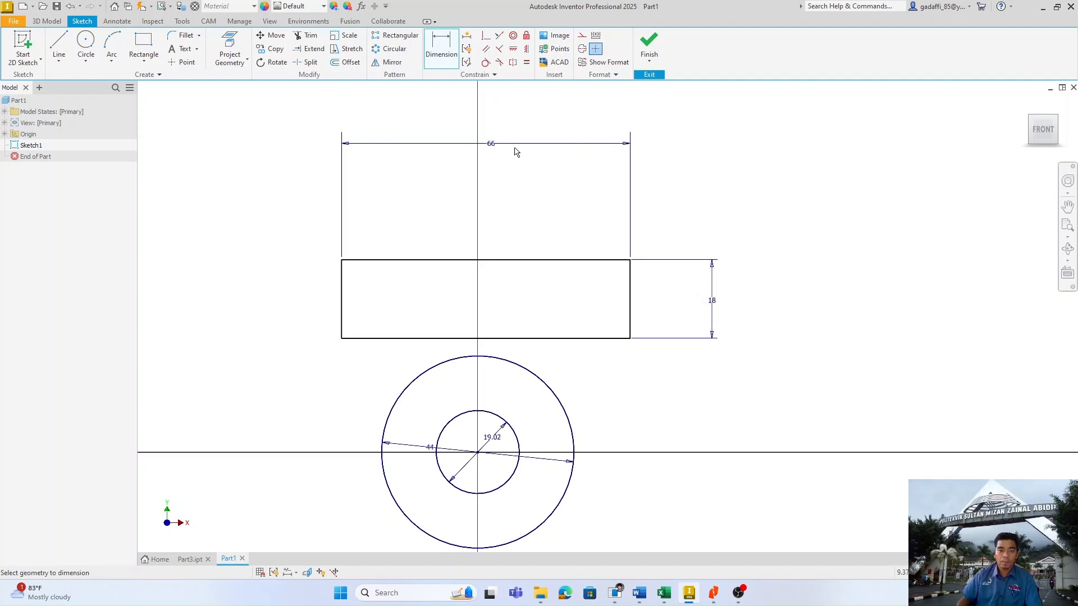
Step: Align the midpoint of the rectangle's top edge vertically with the circles' centre
left_click(524, 52)
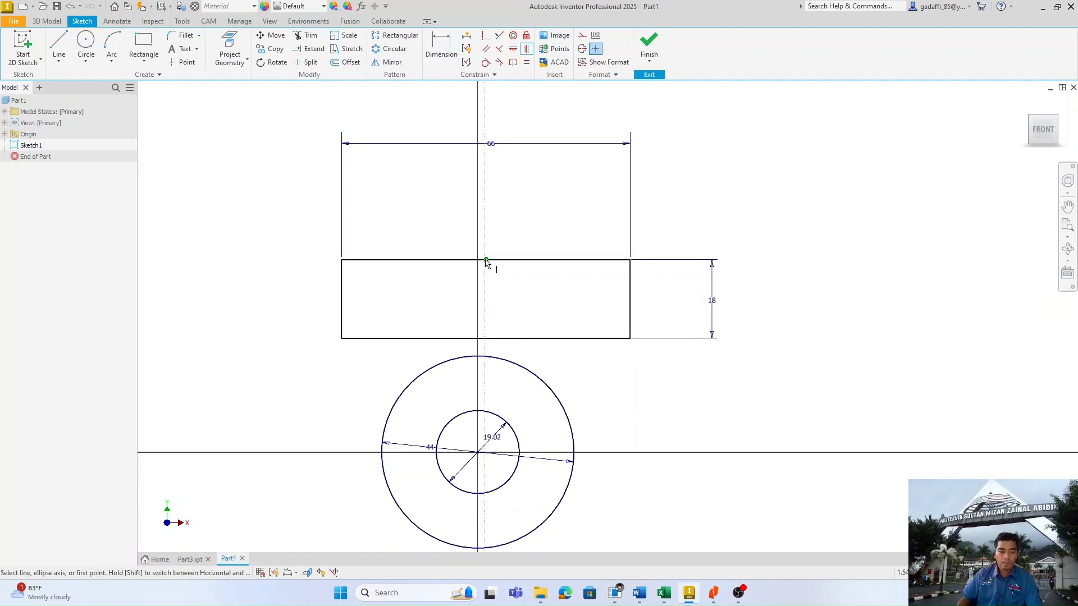
left_click(486, 260)
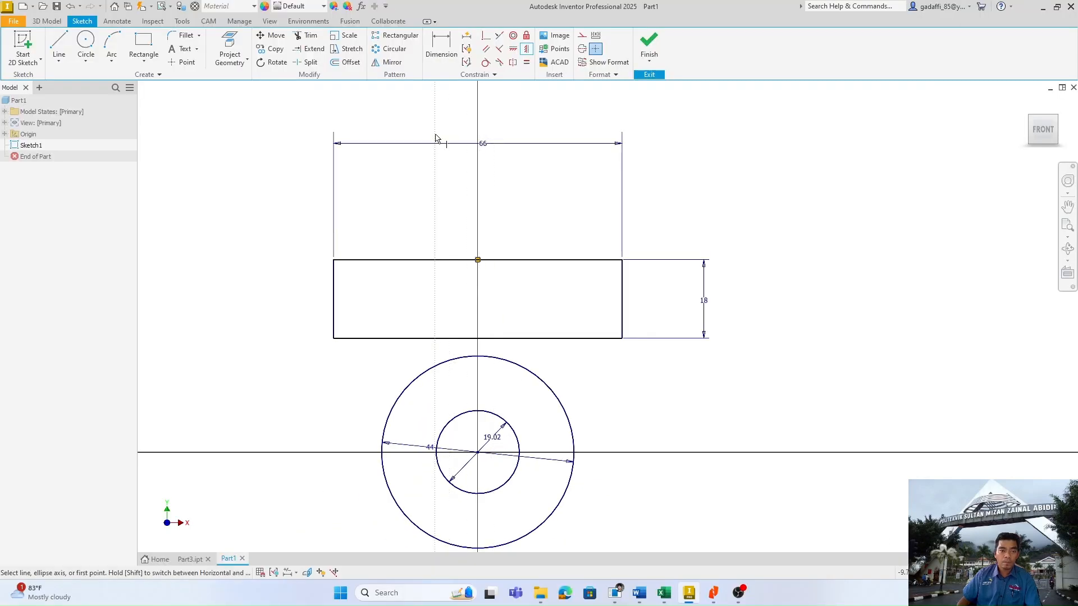
Step: Dimension the circles' centre to the rectangle's top edge at 34 mm and move the width dimension closer to the rectangle
left_click(443, 52)
key("alt+Tab")
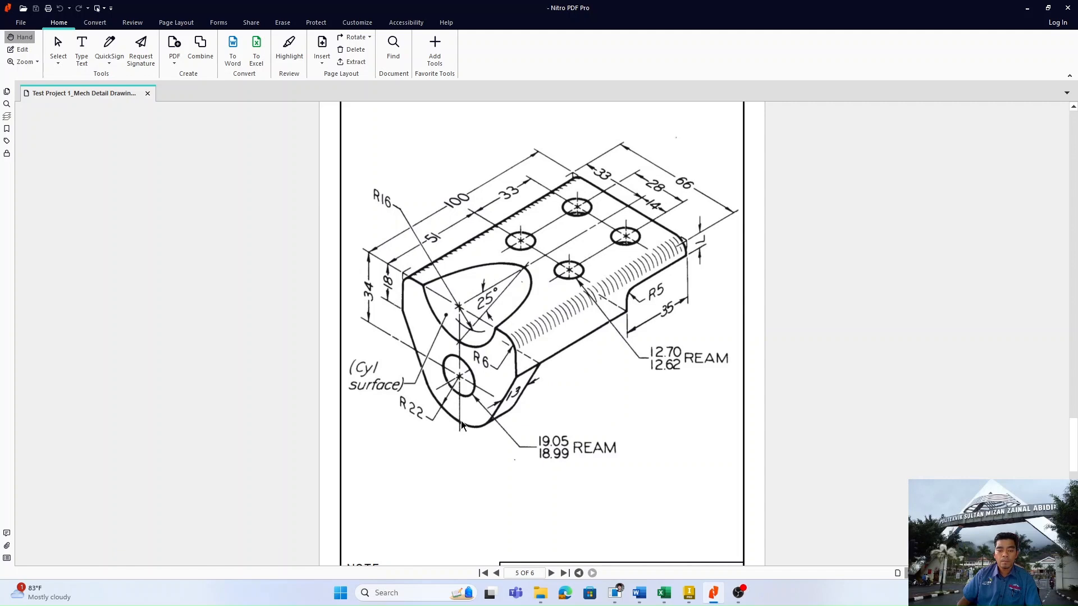
key("alt+Tab")
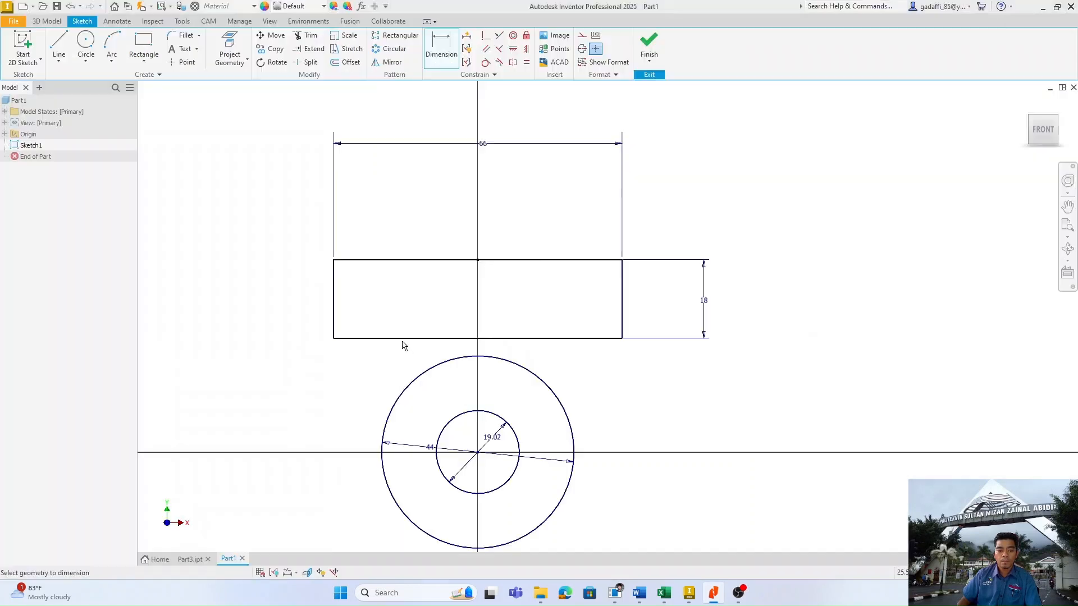
left_click(511, 260)
left_click(505, 426)
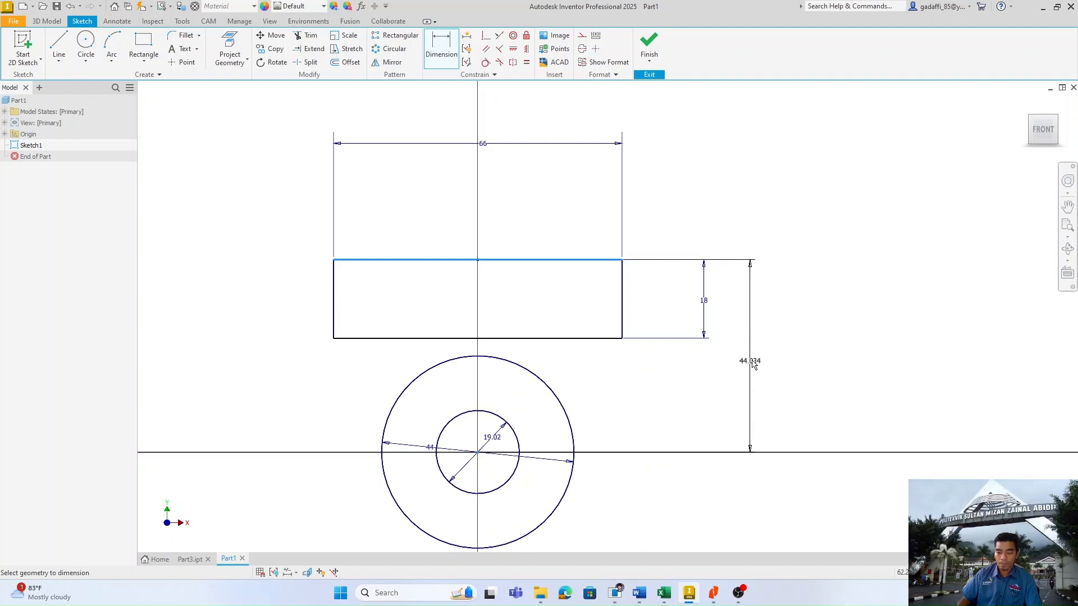
left_click(764, 352)
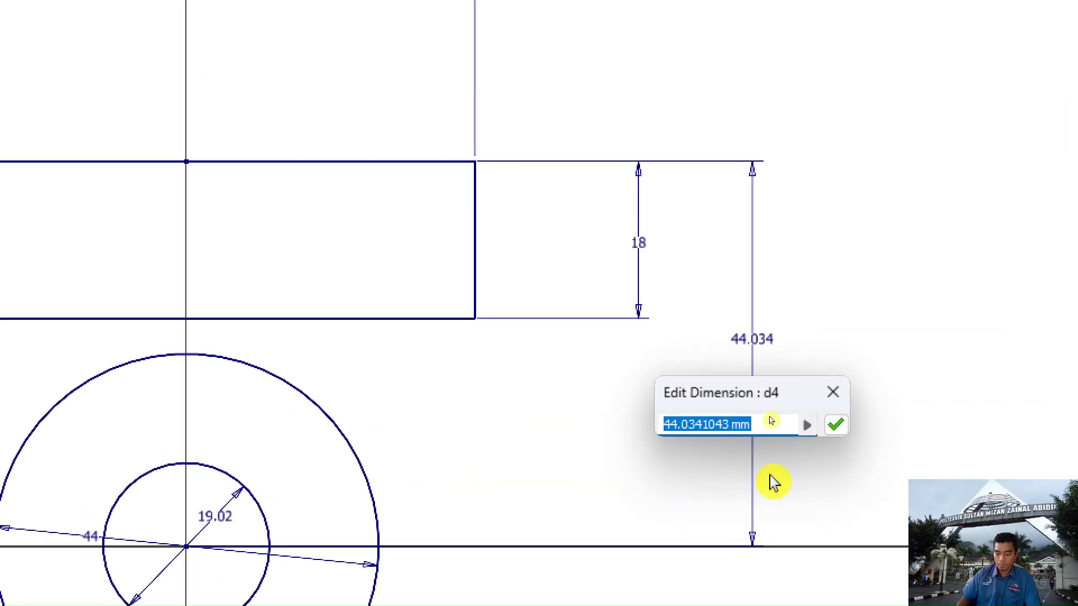
type("34")
key("Return")
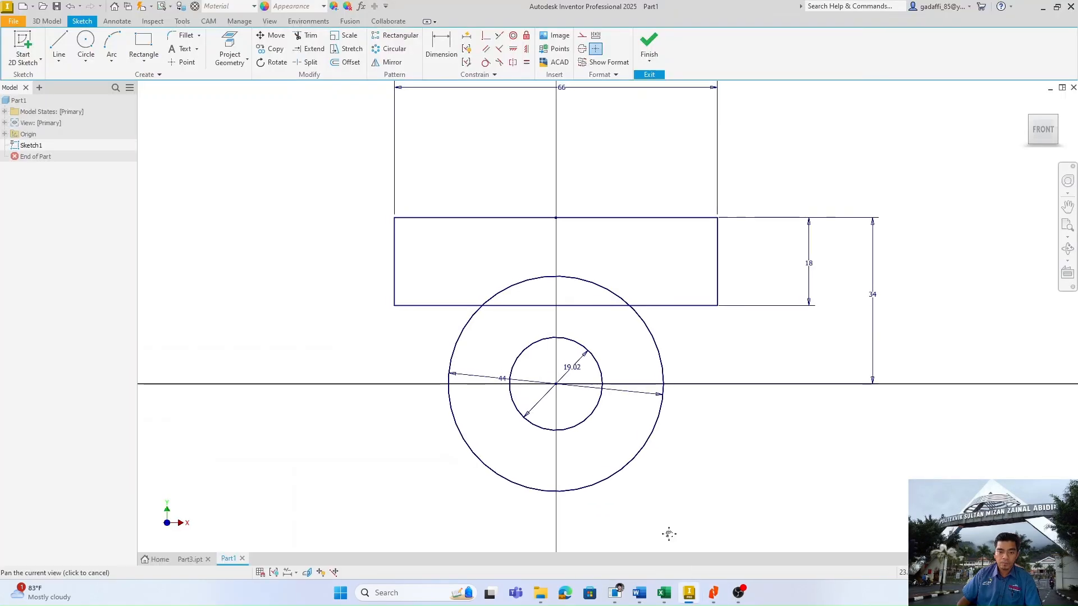
key("Escape")
left_click_drag(561, 88, 554, 150)
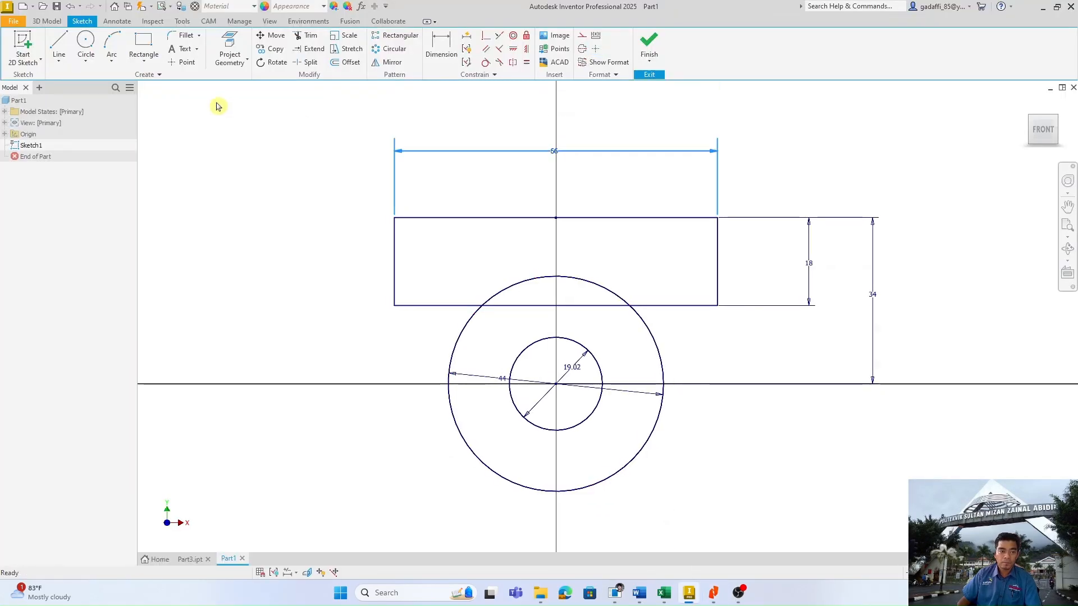
Step: Draw two inward-sloping lines from the rectangle's lower corners down past either side of the large circle
left_click(64, 51)
left_click(395, 306)
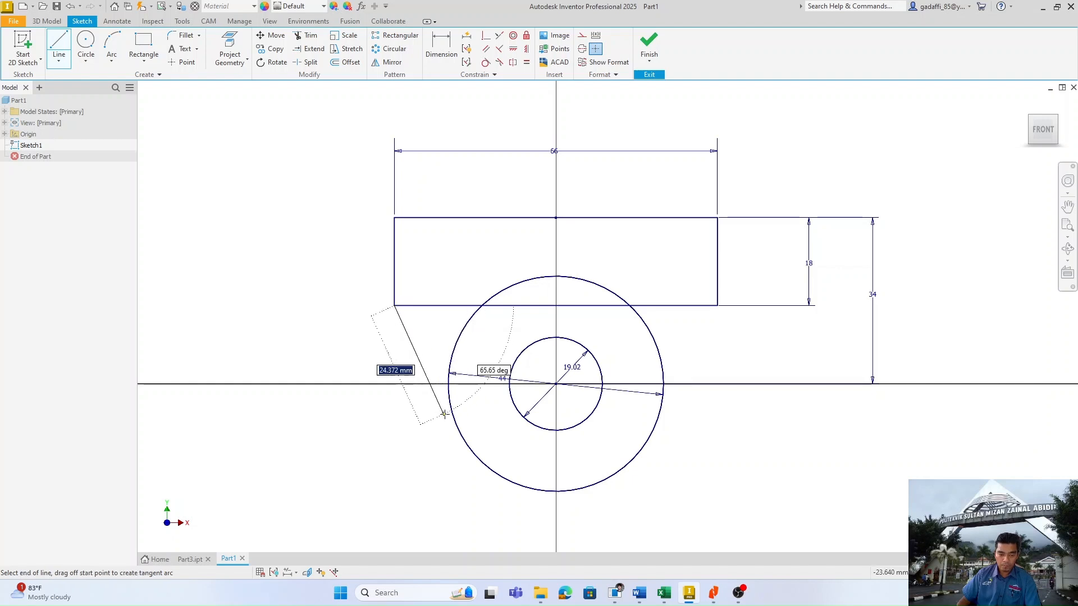
left_click(477, 511)
right_click(742, 363)
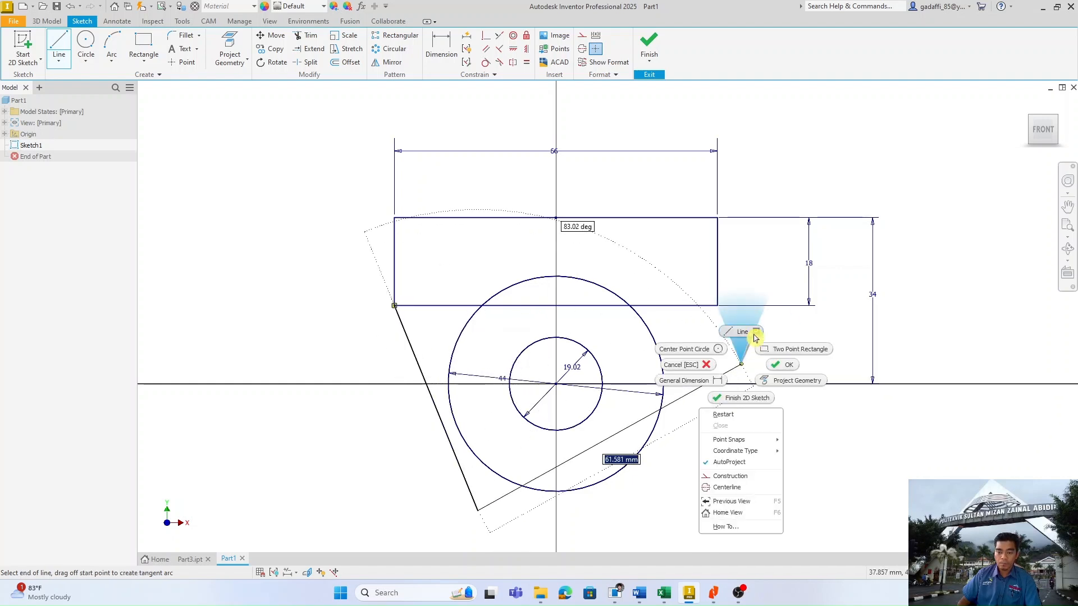
left_click(744, 333)
left_click(717, 306)
left_click(644, 518)
right_click(742, 452)
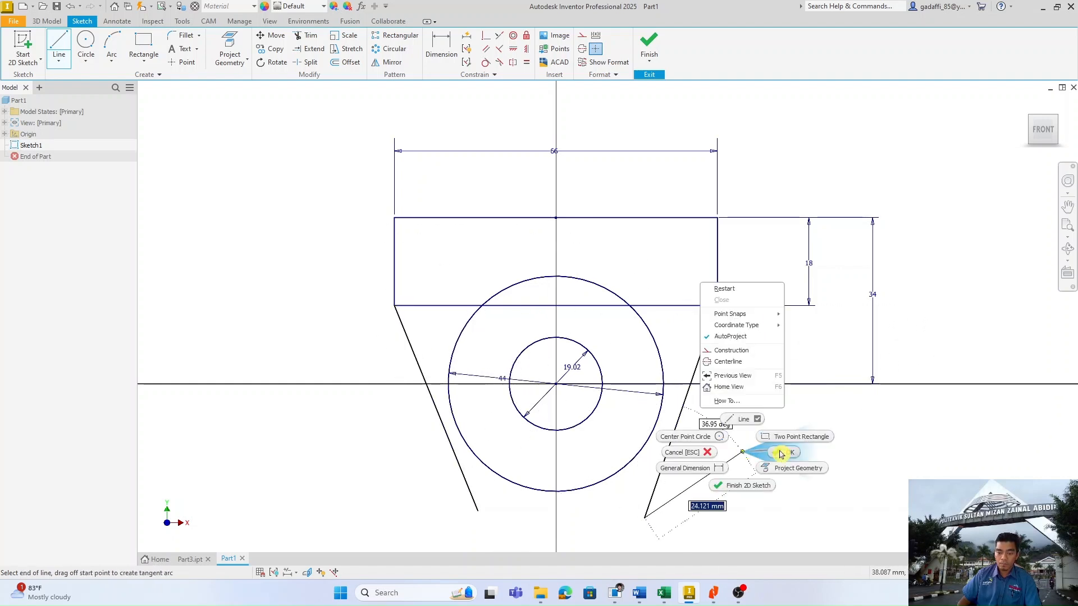
left_click(783, 455)
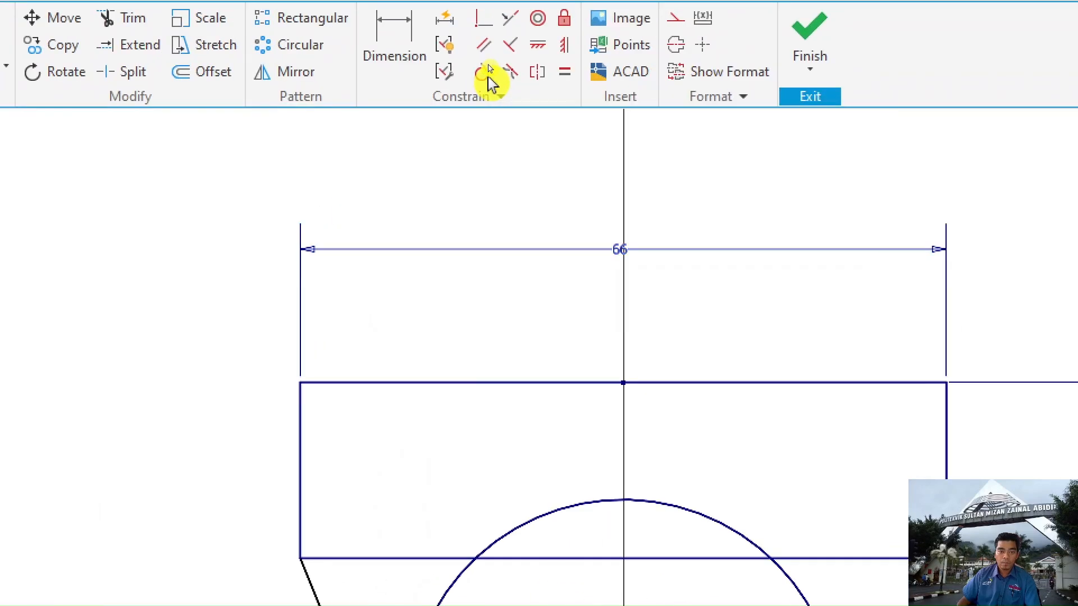
Step: Make both sloping lines tangent to the large circle
left_click(487, 66)
left_click(448, 439)
left_click(452, 415)
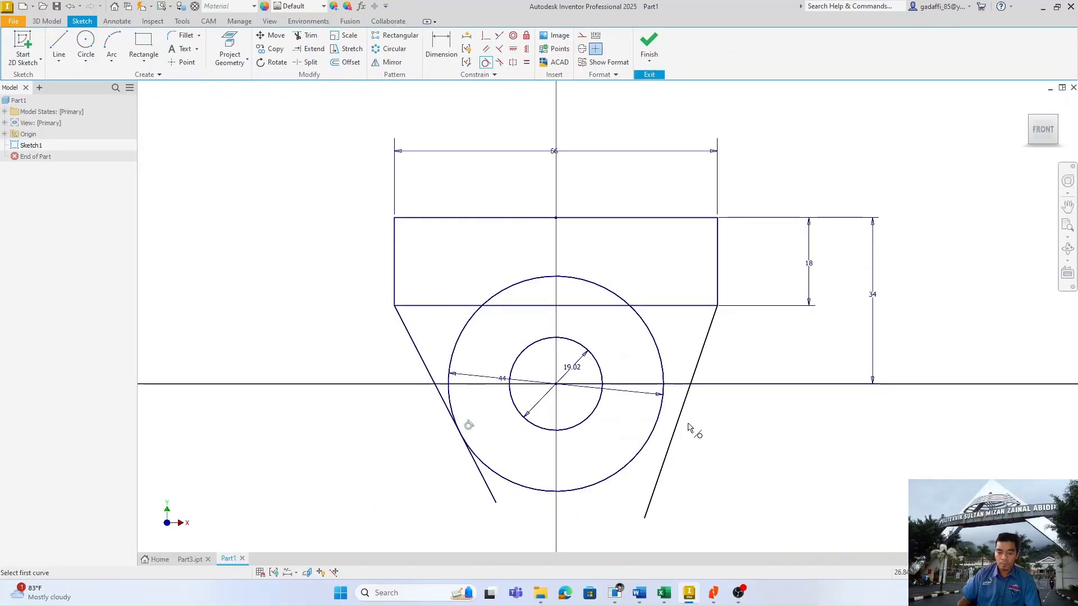
left_click(679, 415)
left_click(662, 404)
Step: Trim the line ends beyond the tangent points, the large circle's upper sides and the outer parts of the rectangle's bottom edge
left_click(311, 38)
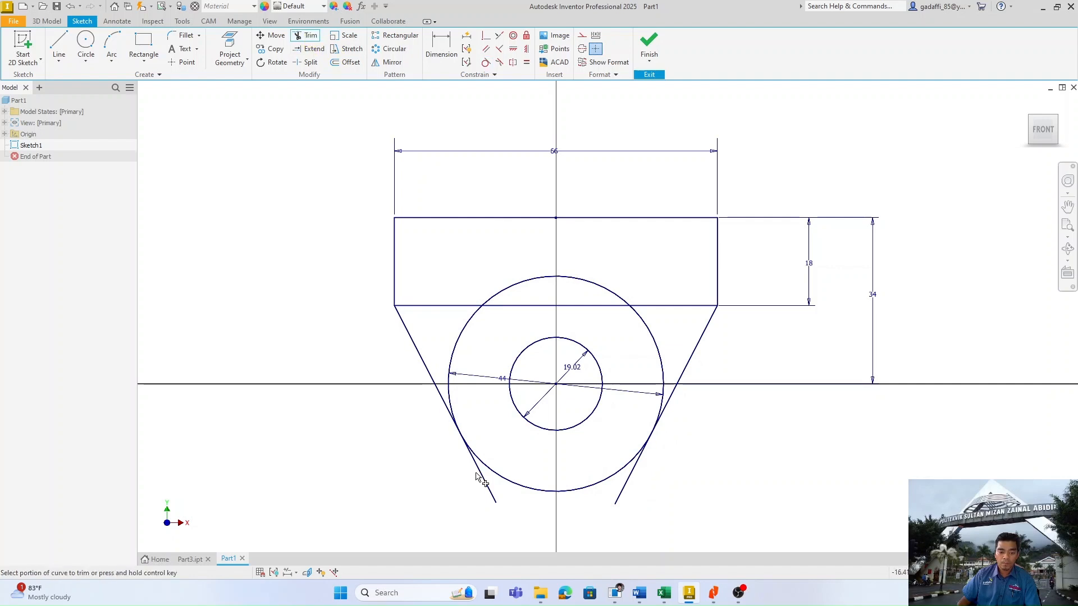
left_click(619, 495)
left_click(650, 331)
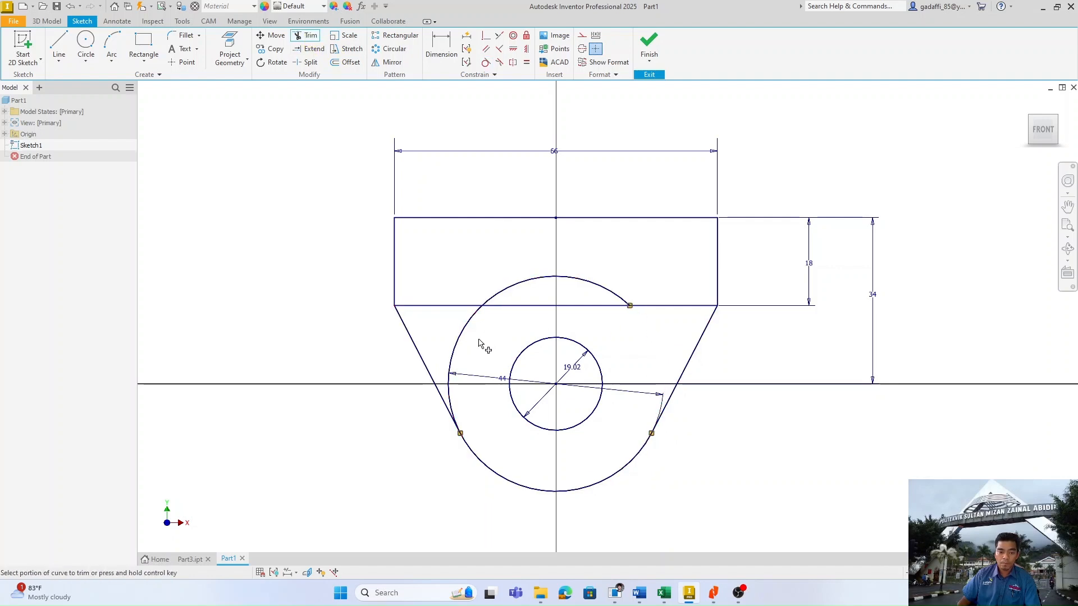
left_click(462, 331)
left_click(459, 310)
left_click(671, 310)
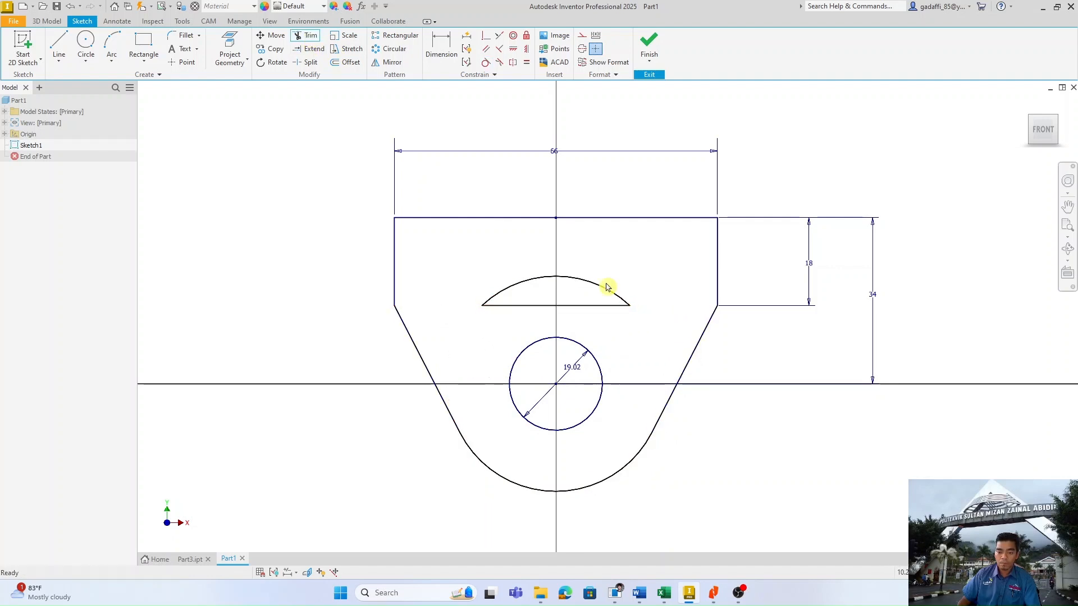
Step: Delete the leftover arc and straight segment above the small circle and finish the sketch
left_click(608, 292)
left_click(603, 308)
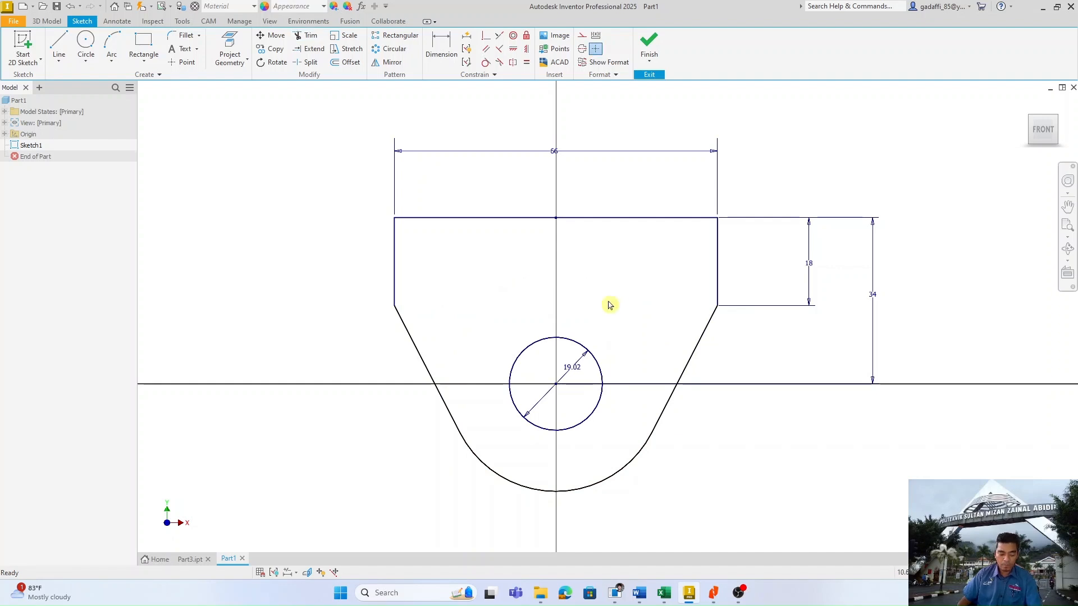
left_click(650, 44)
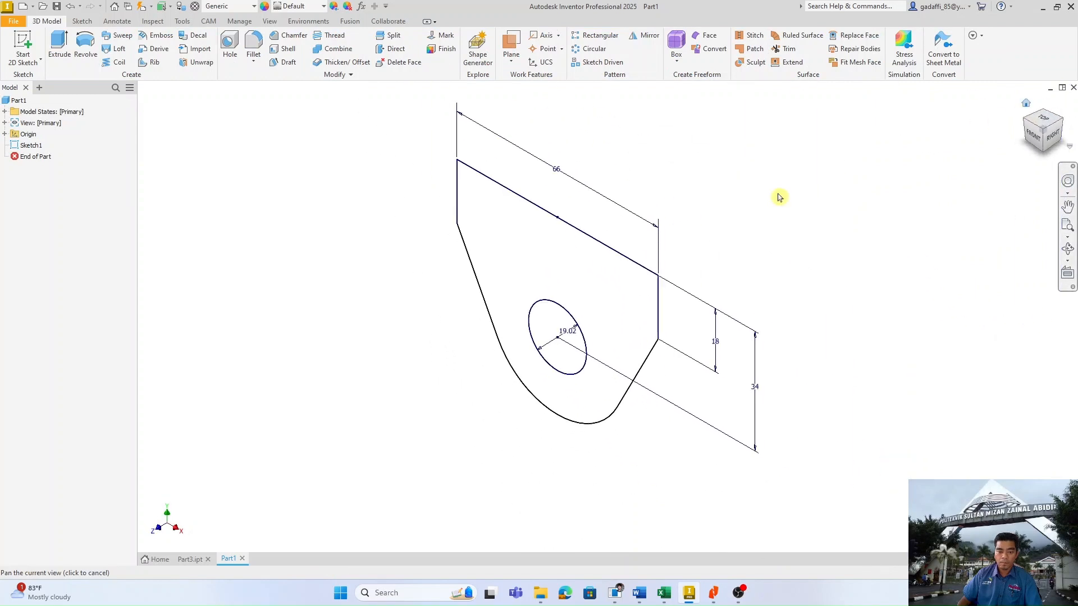
Step: Check the thickness in the PDF drawing and extrude the profile around the hole 13 mm backward in the flipped direction
left_click(59, 46)
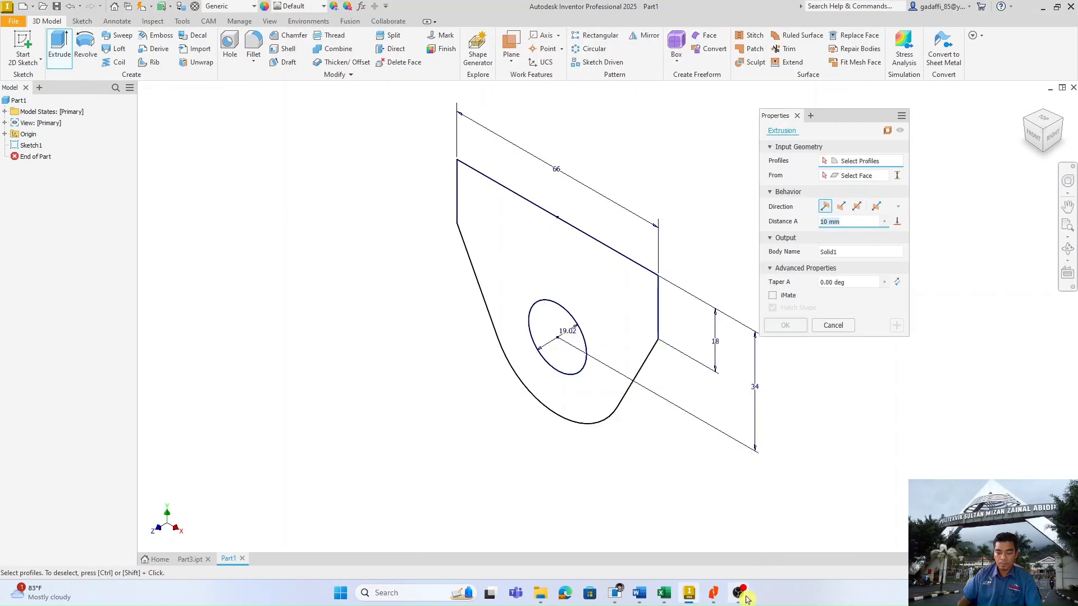
left_click(715, 595)
left_click(712, 593)
left_click(713, 590)
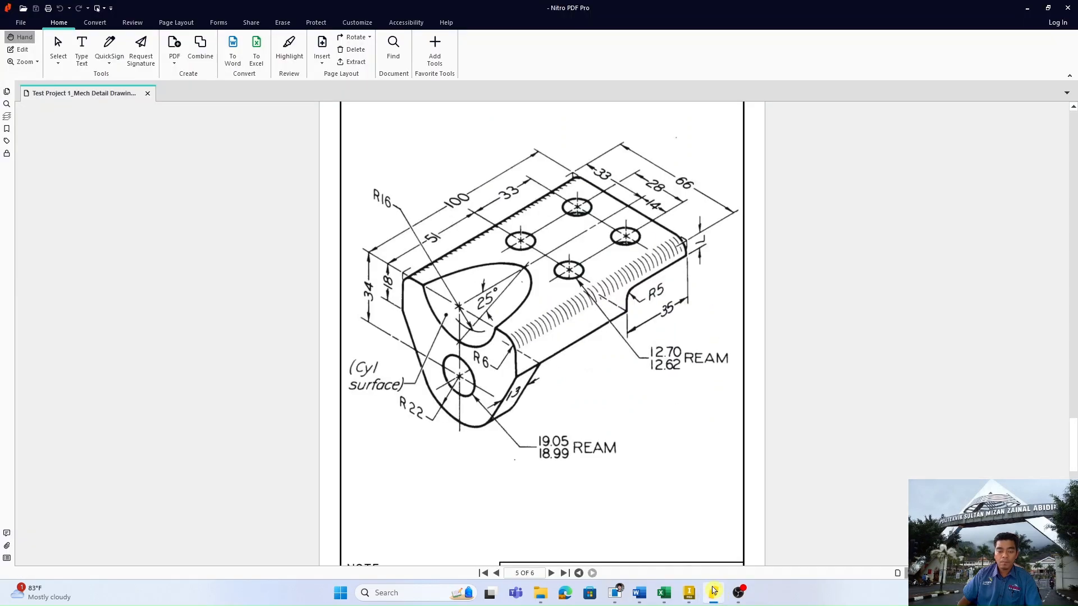
key("alt+Tab")
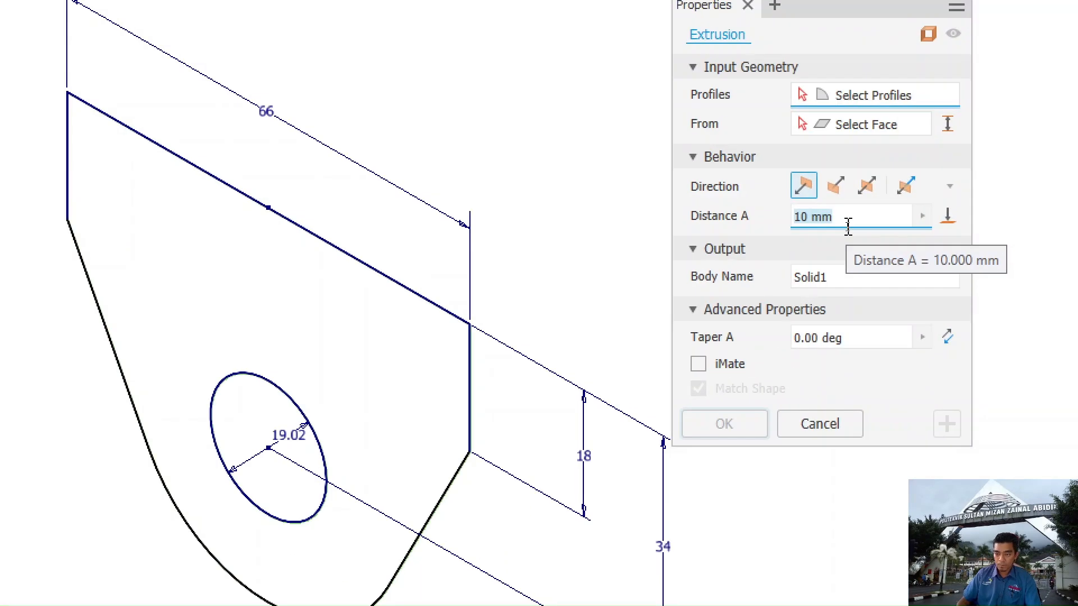
left_click(392, 336)
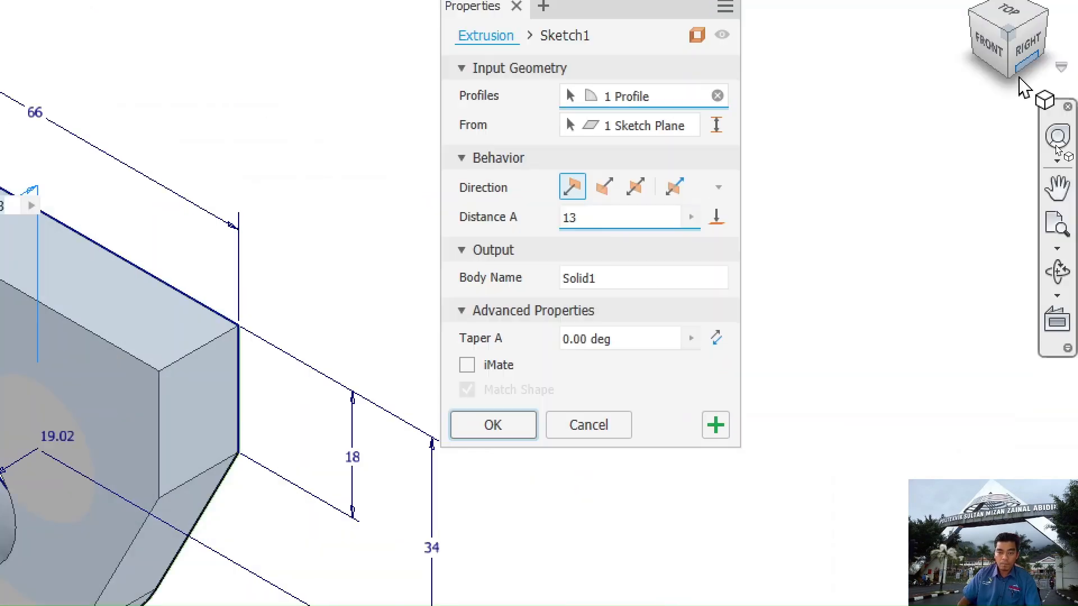
left_click(601, 206)
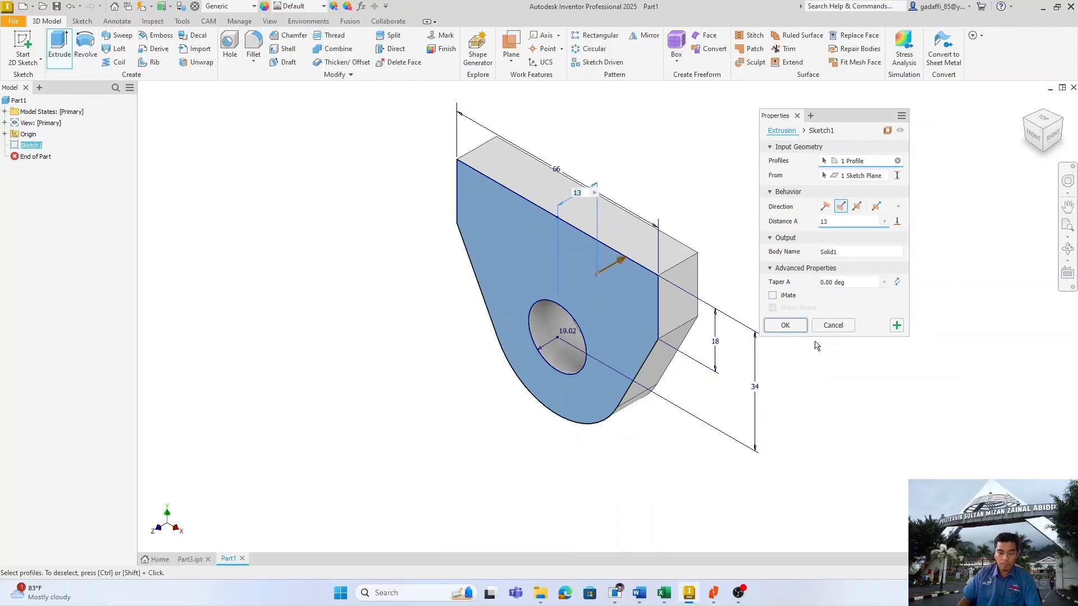
left_click(785, 325)
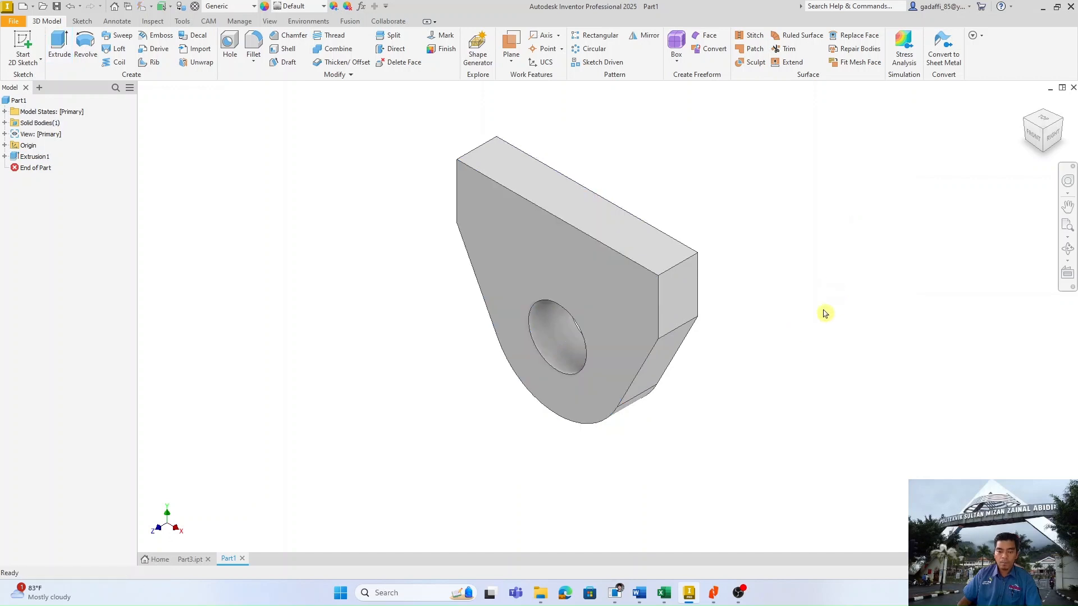
Step: Sketch a 66 by 18 mm rectangle on the back face, spanning from the top corner to the opposite side's slope start, and finish the sketch
middle_click_drag(829, 319, 696, 339, "shift")
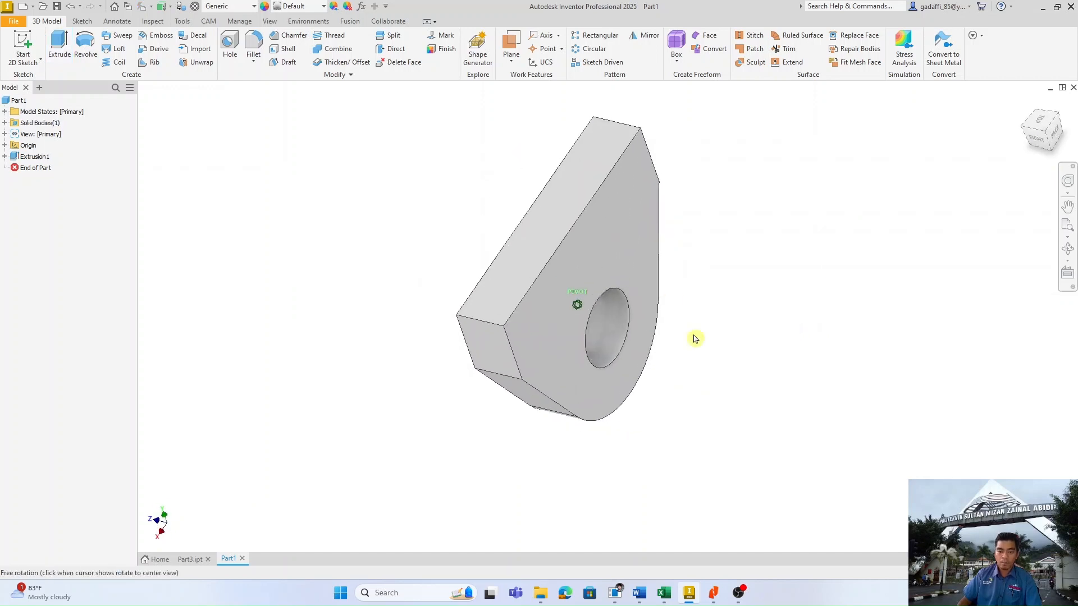
right_click(616, 268)
left_click(617, 297)
key("r")
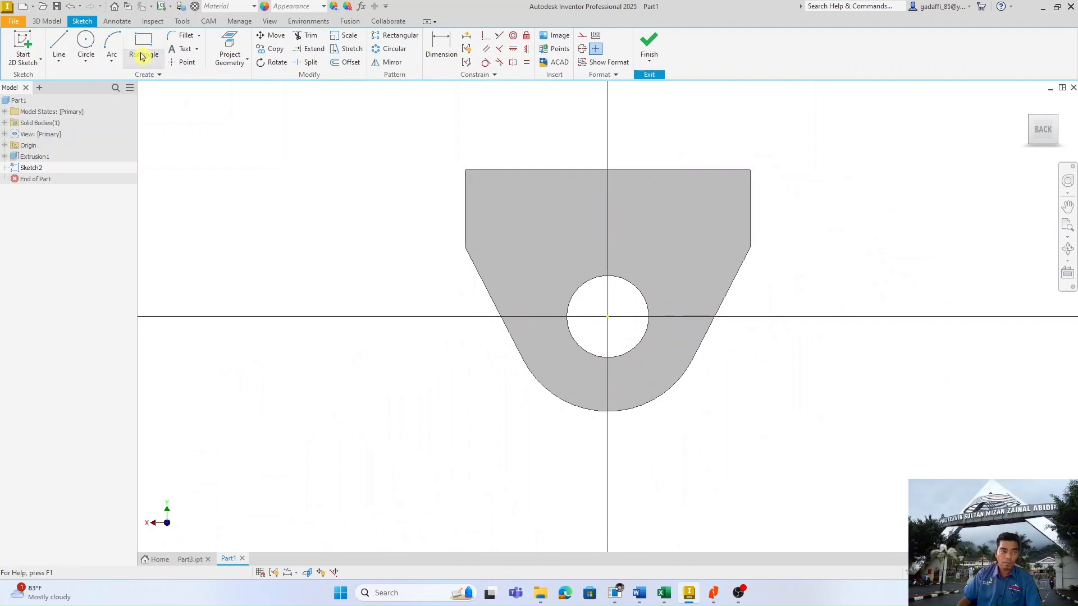
left_click(464, 169)
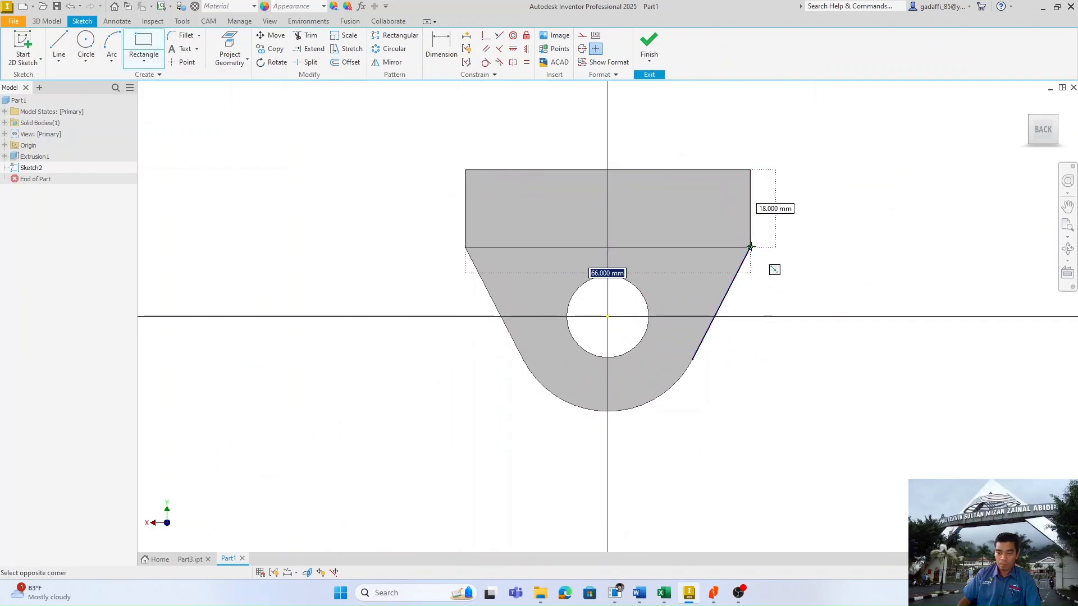
left_click(750, 247)
left_click(649, 44)
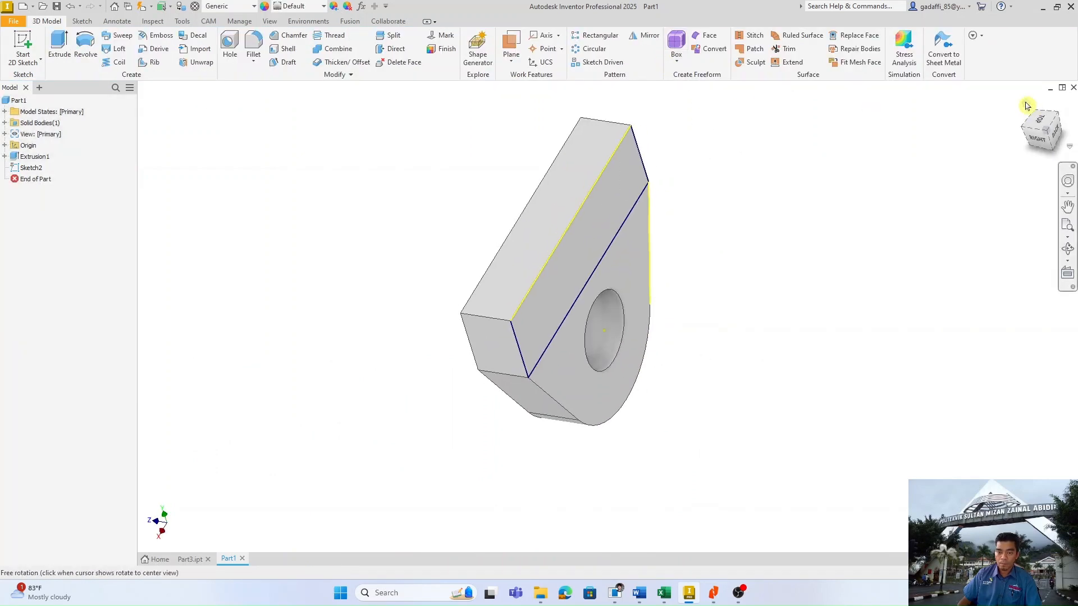
Step: Extrude the rectangle backward by 100-13 mm, joined to the body, using the overall length from the PDF drawing
key("e")
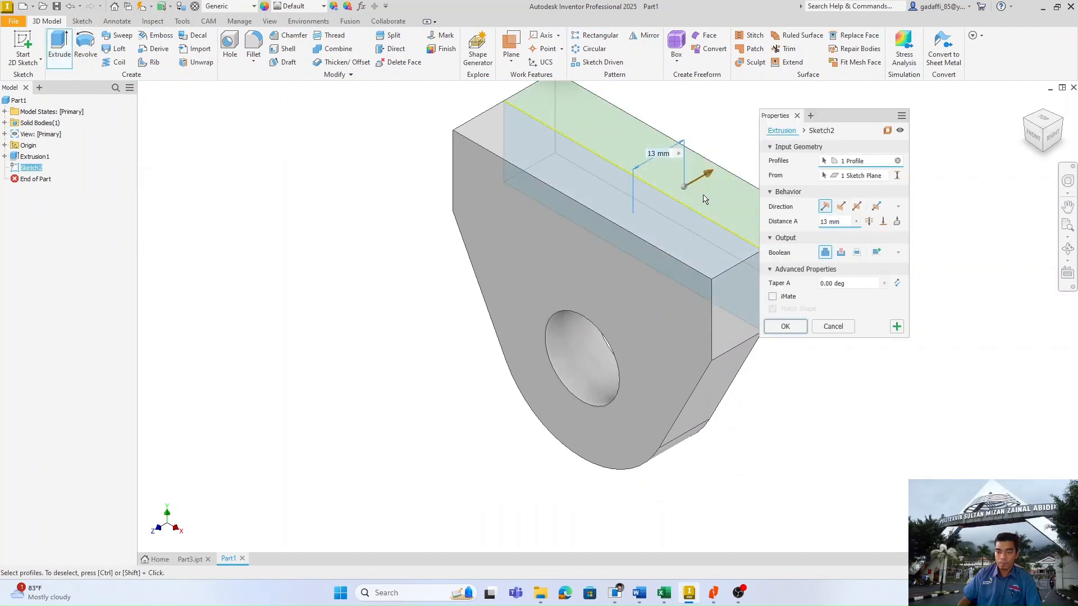
key("alt+Tab")
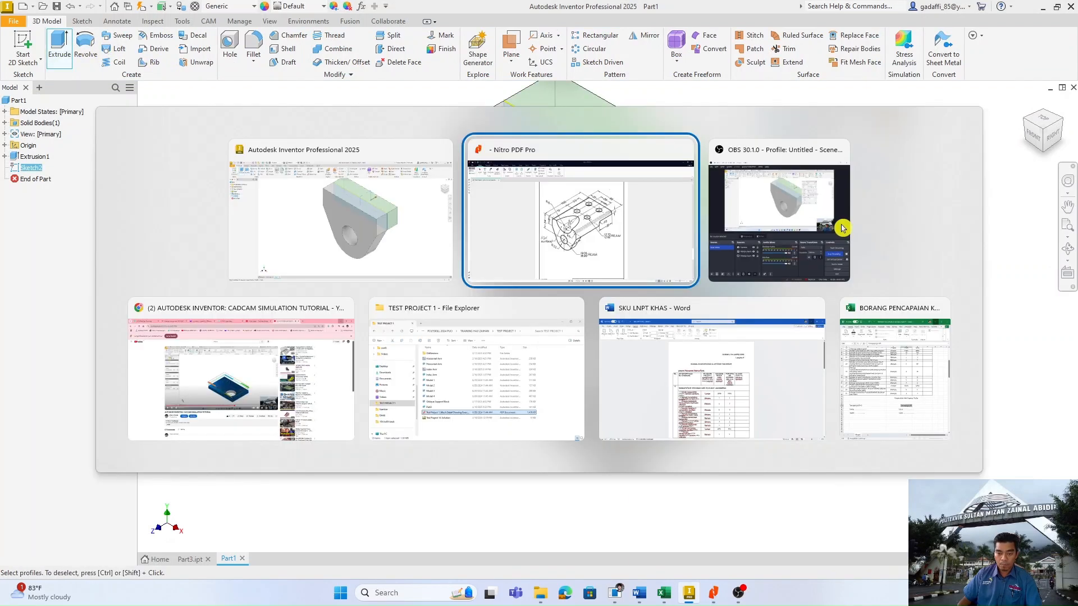
key("alt+Tab")
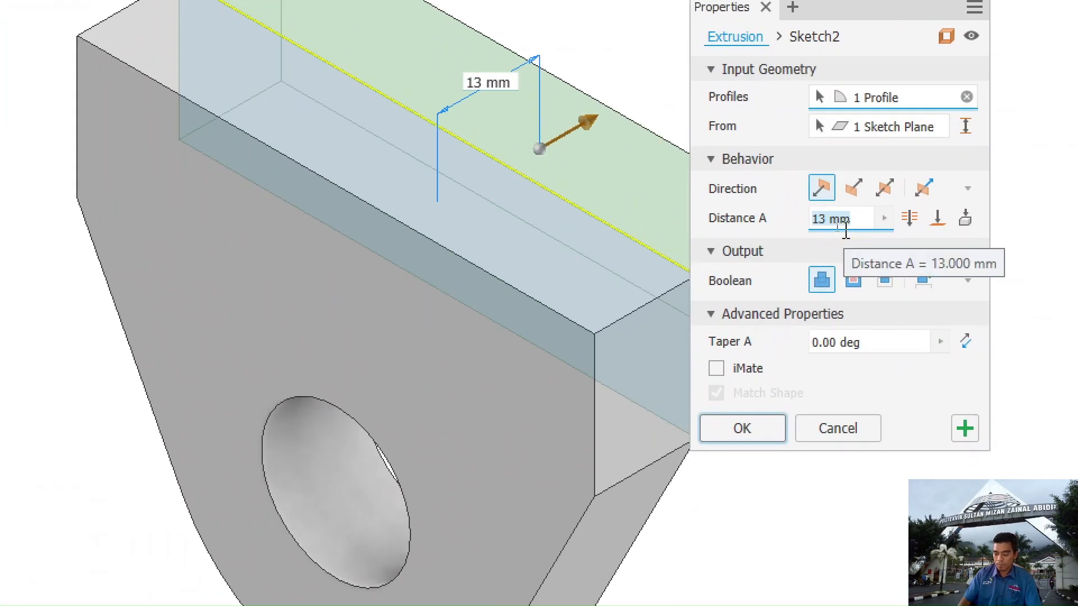
type("100-")
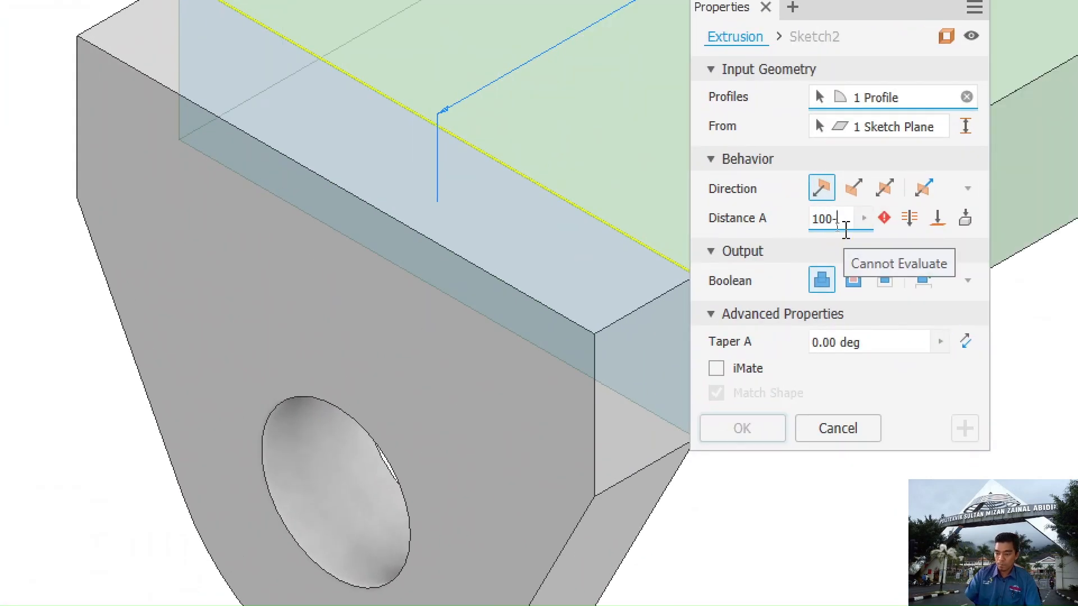
type("13")
key("Return")
Step: Start a sketch on the plate's right side face and draw a rectangle about 28 mm long from the far lower corner
scroll(803, 258, "down", 3)
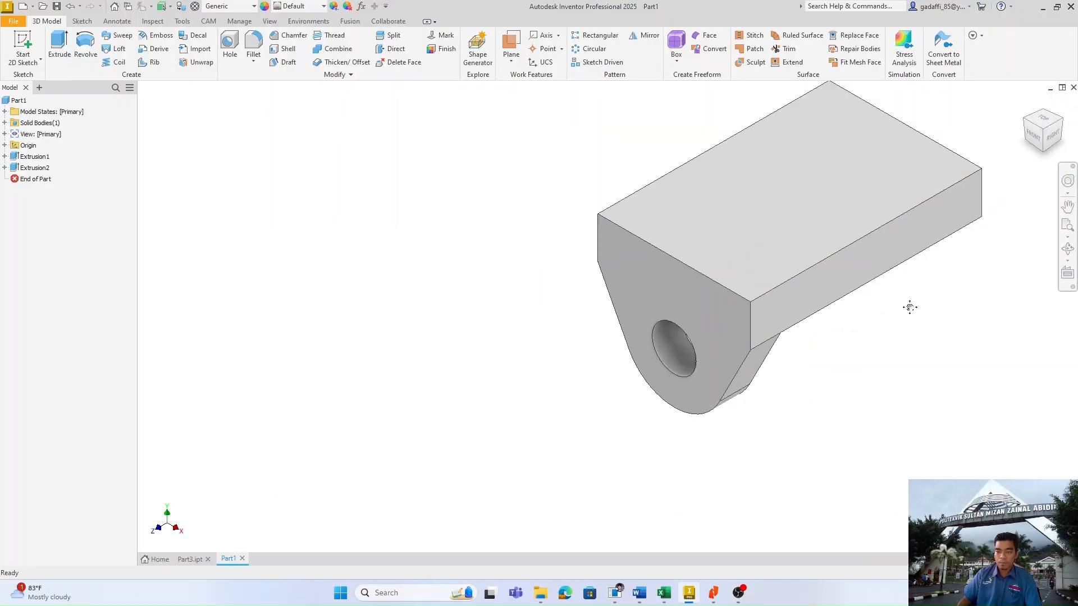
middle_click_drag(909, 307, 703, 340)
left_click(1066, 225)
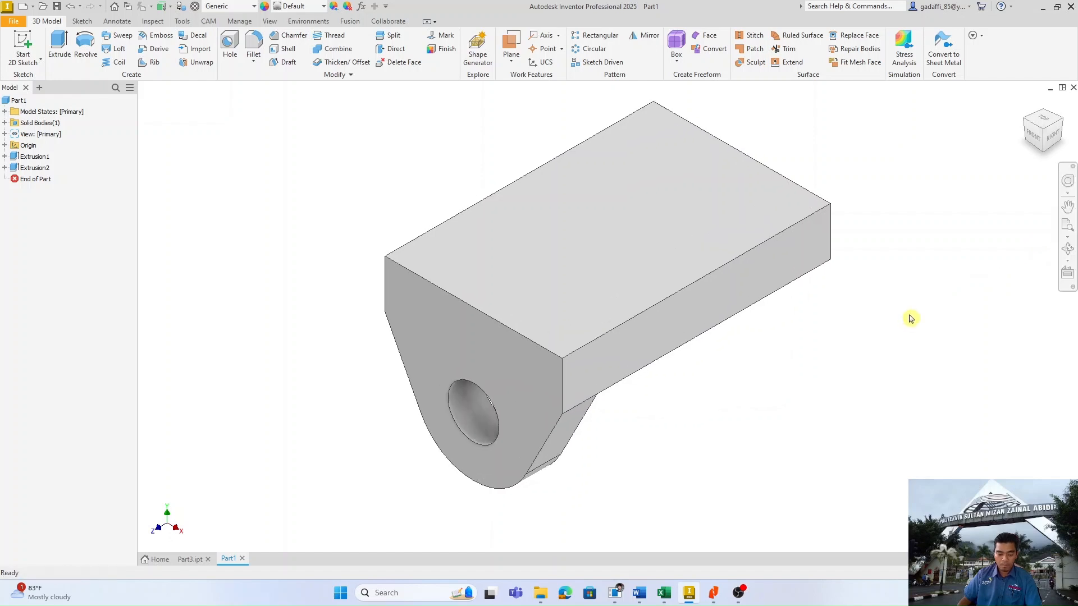
key("alt+Tab")
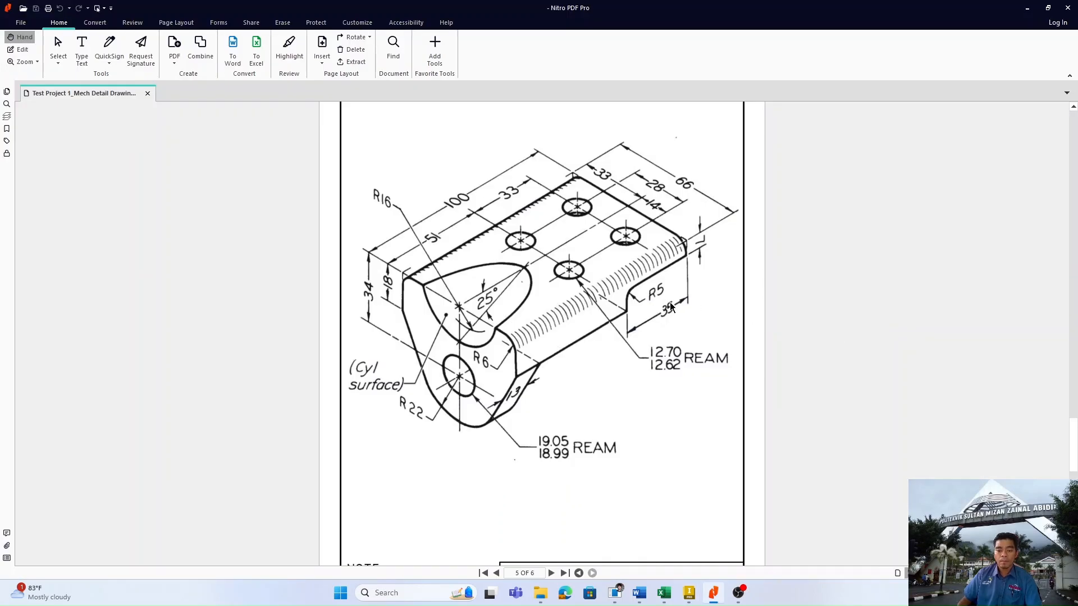
key("alt+Tab")
right_click(776, 275)
left_click(783, 311)
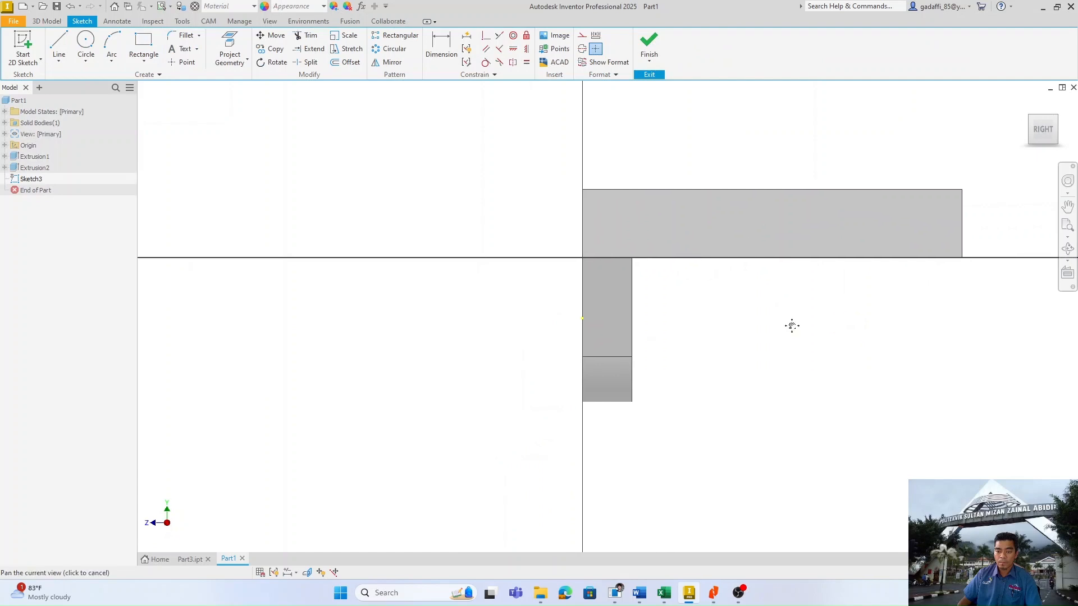
left_click(144, 45)
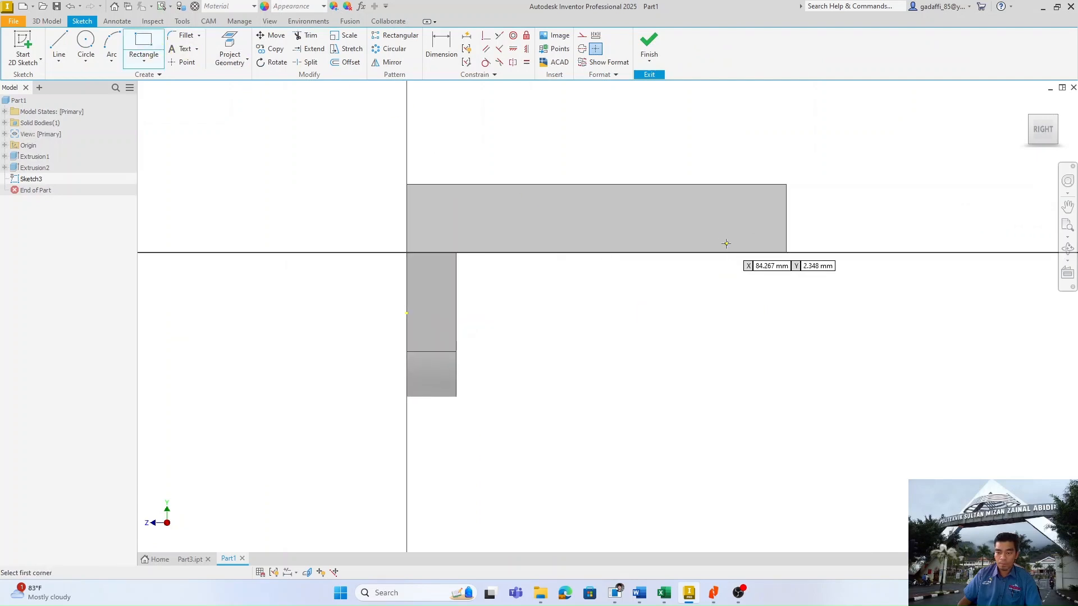
left_click(786, 253)
left_click(679, 228)
Step: Dimension the small rectangle's horizontal length as 35 mm, per the PDF drawing
key("d")
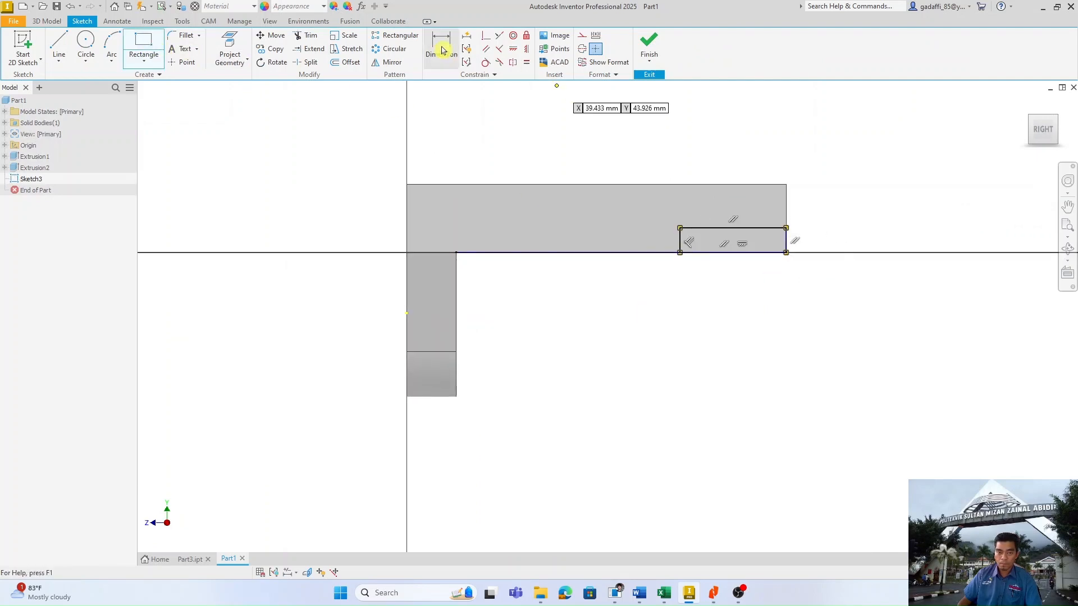
left_click(732, 170)
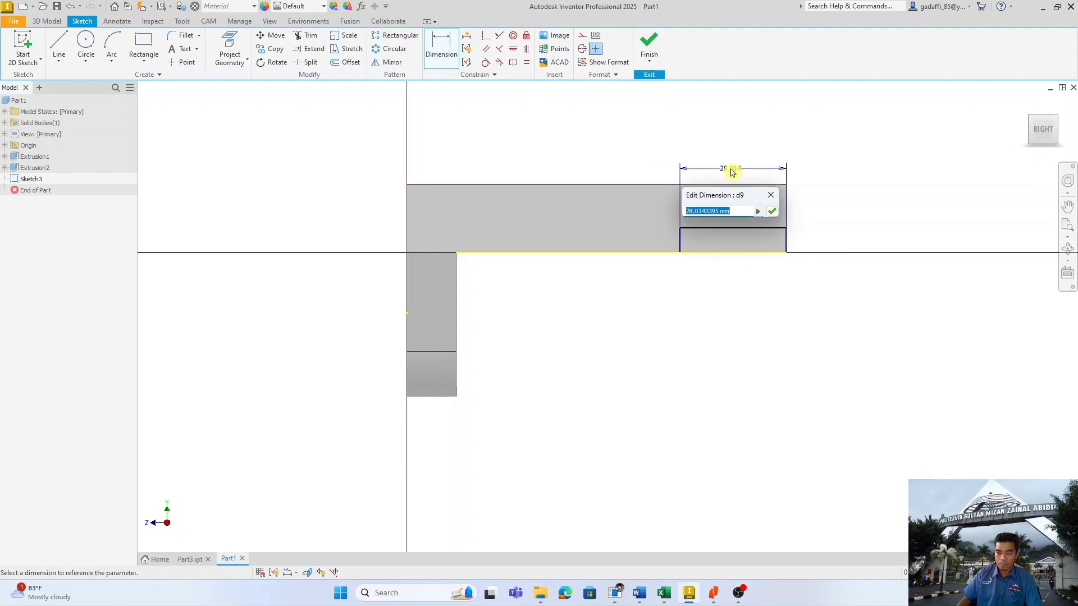
key("alt+Tab")
key("alt+Tab")
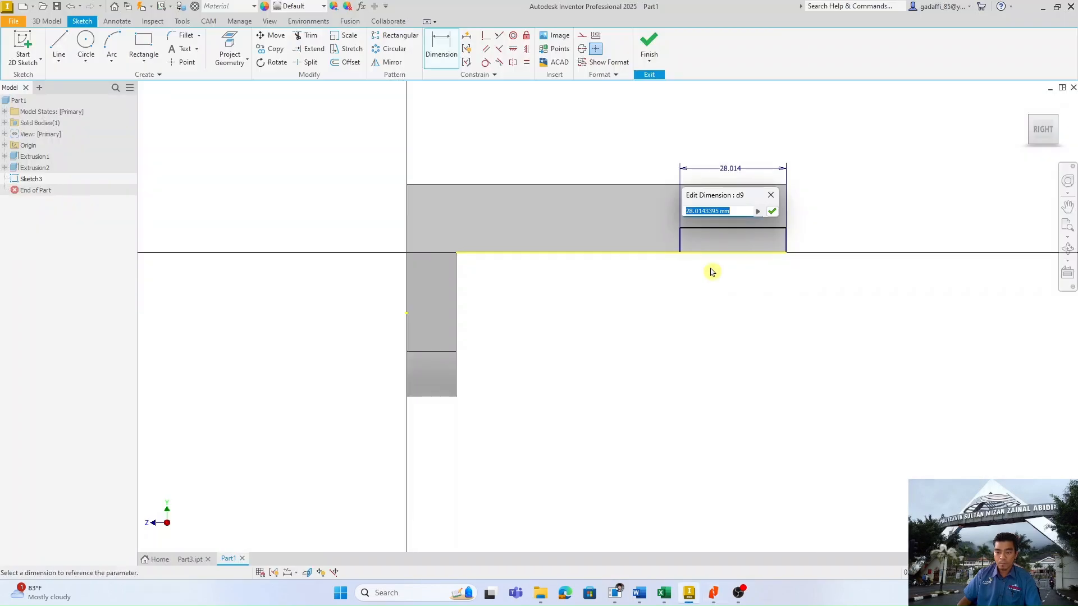
type("35")
key("Return")
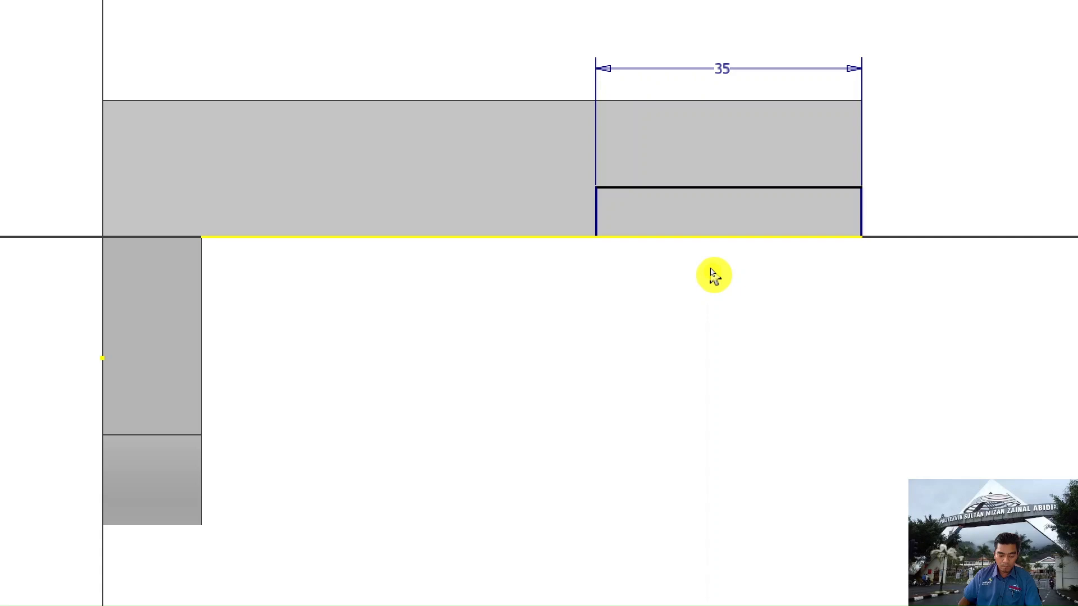
Step: Dimension the gap between the small rectangle's top and the plate's top edge as 7 mm and finish the sketch
left_click(820, 188)
left_click(818, 102)
left_click(935, 144)
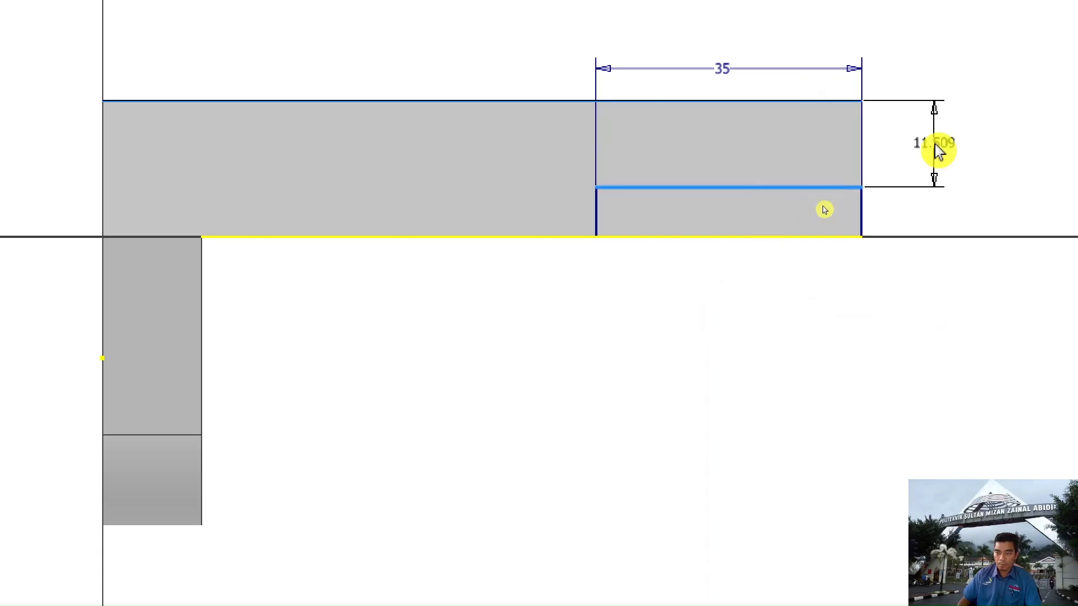
key("alt+Tab")
key("alt+Tab")
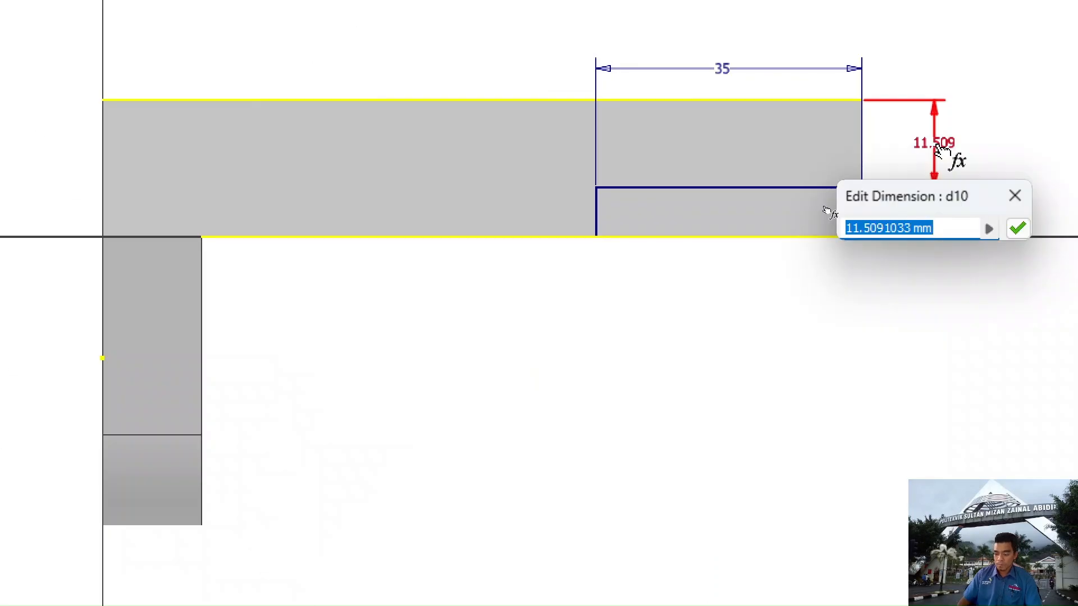
type("7")
left_click(1017, 228)
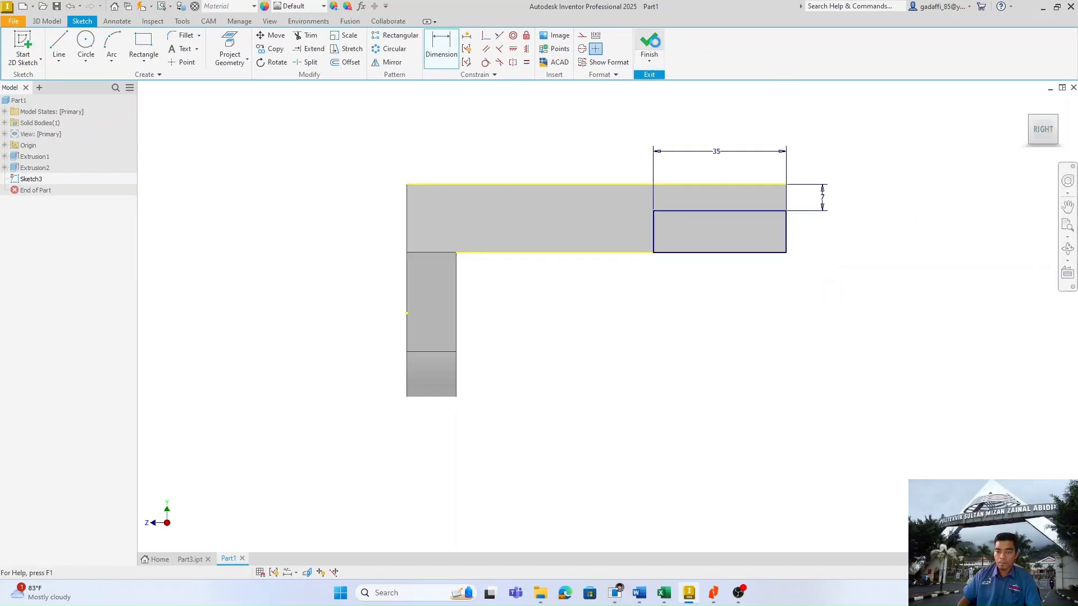
left_click(650, 45)
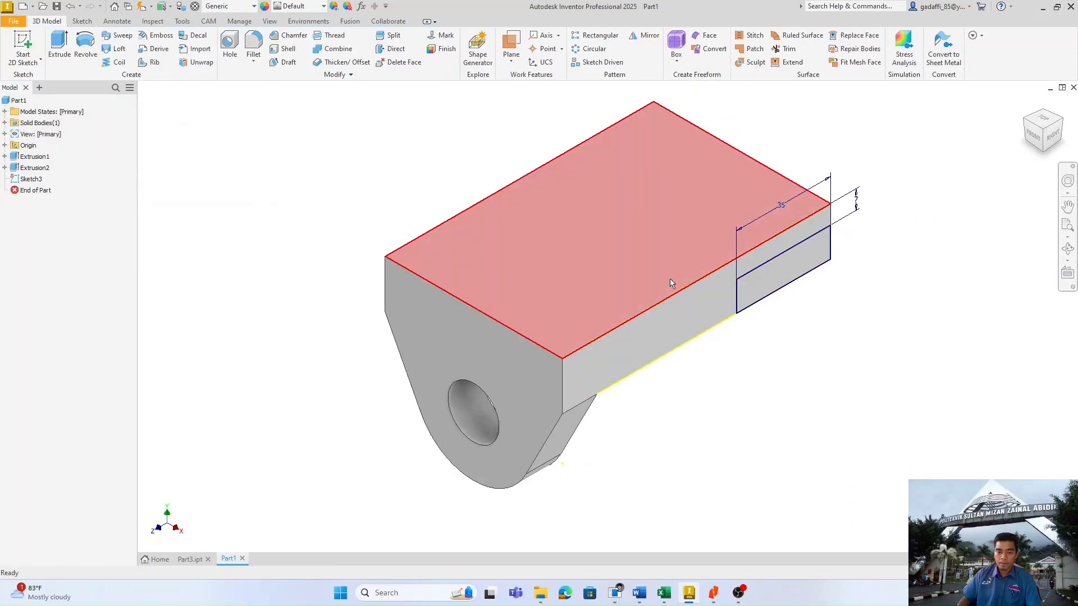
Step: Reopen the side-face sketch, round the rectangle's upper inner corner with a 5 mm fillet and finish the sketch
double_click(30, 178)
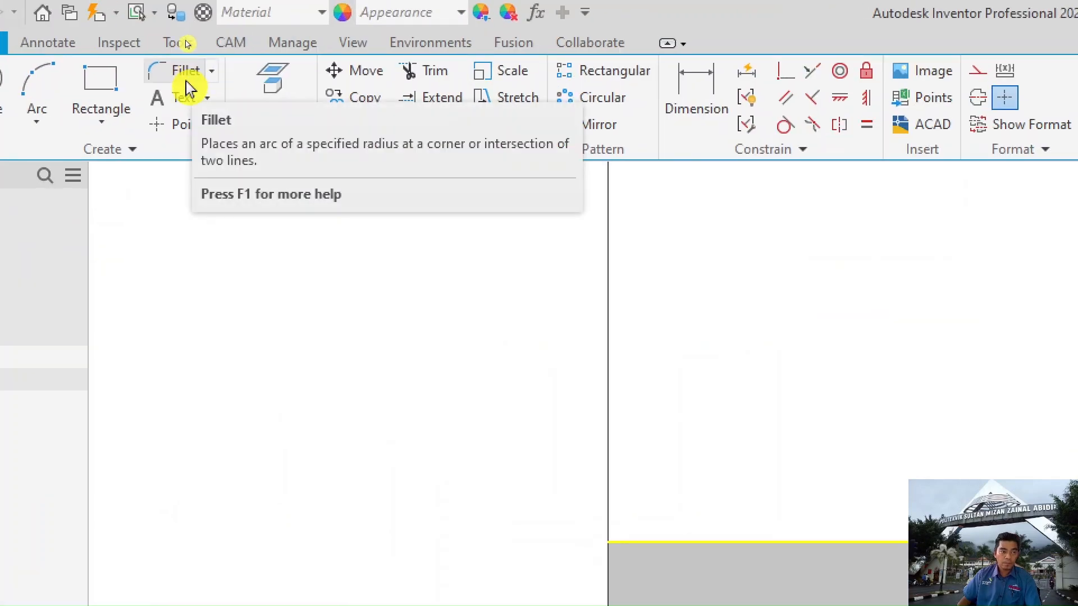
left_click(187, 38)
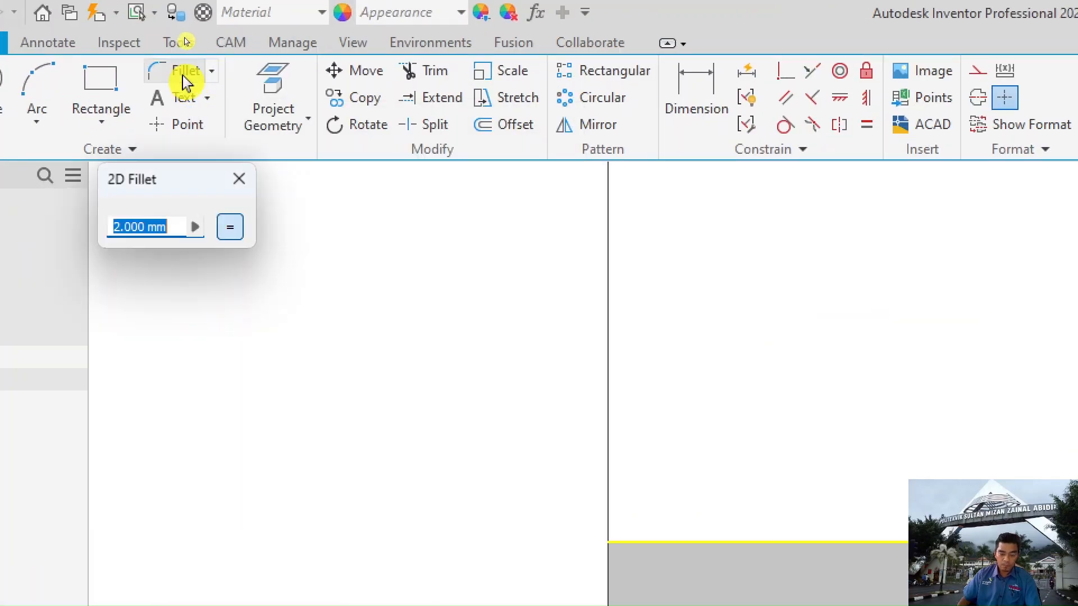
type("5")
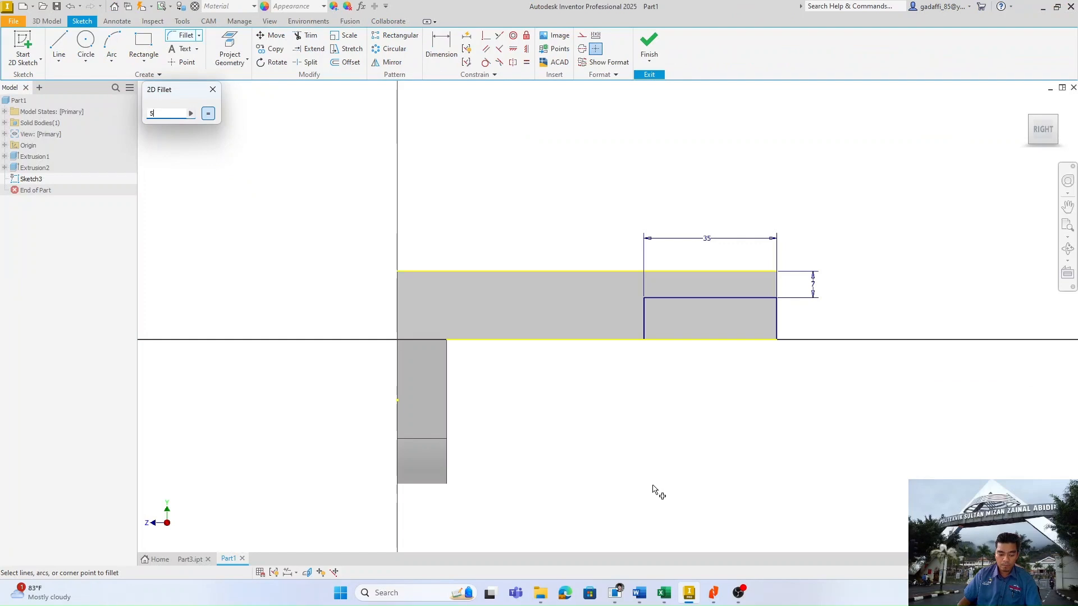
key("alt+Tab")
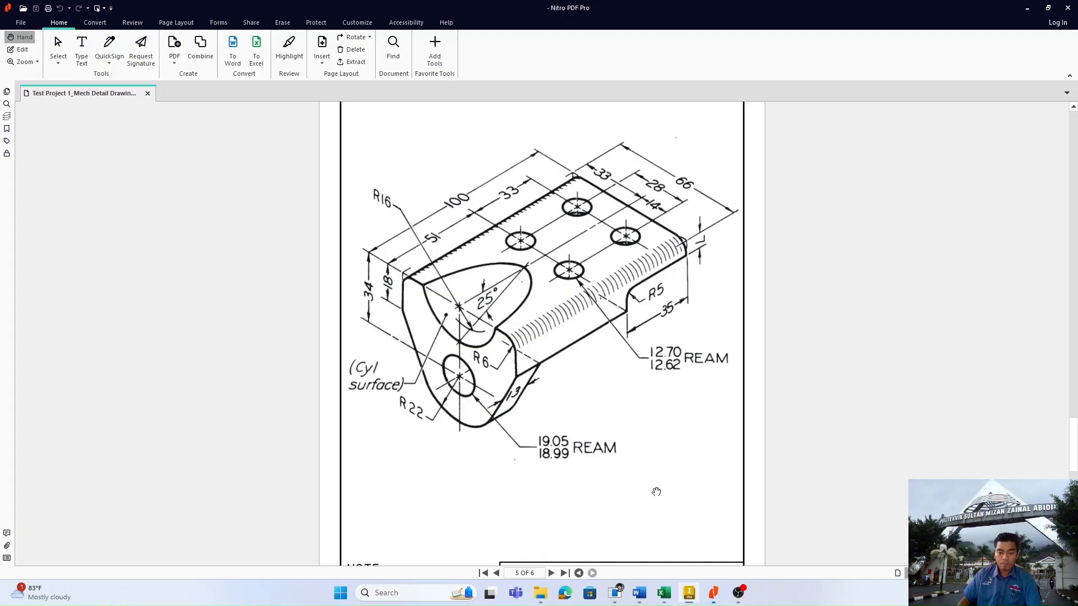
key("alt+Tab")
left_click(646, 305)
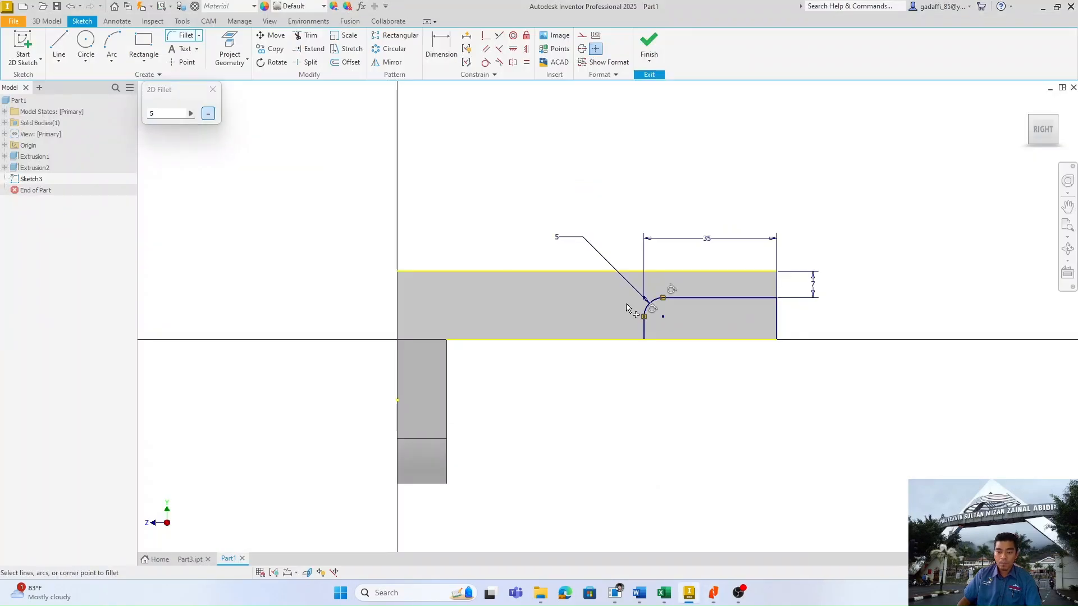
key("Escape")
left_click(649, 45)
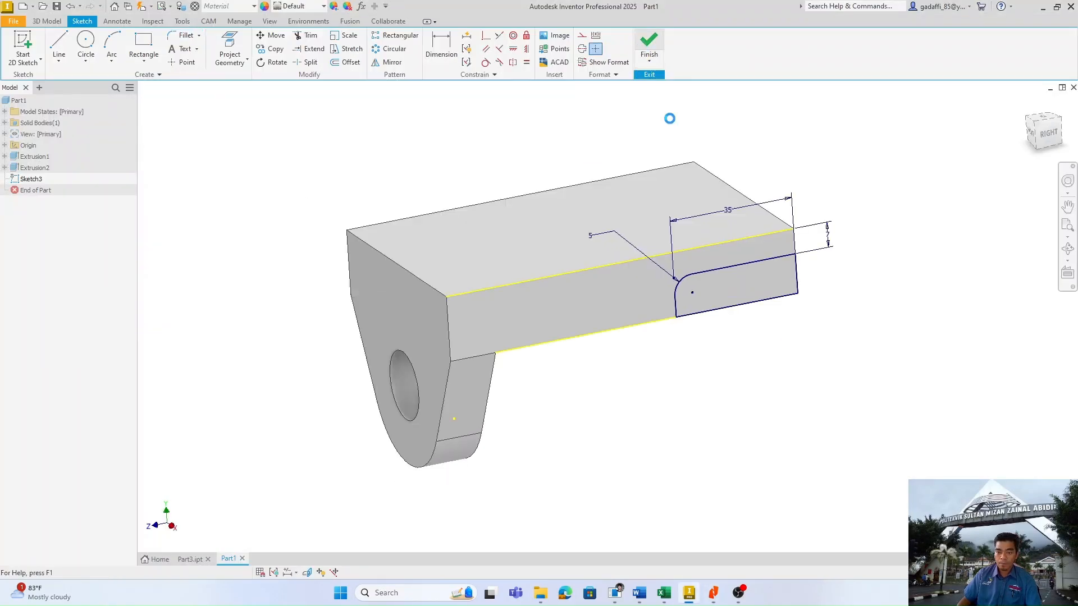
Step: Cut the rounded rectangle profile through the plate's full width with an extrusion distance of 100 mm - 13 mm
key("e")
left_click(840, 252)
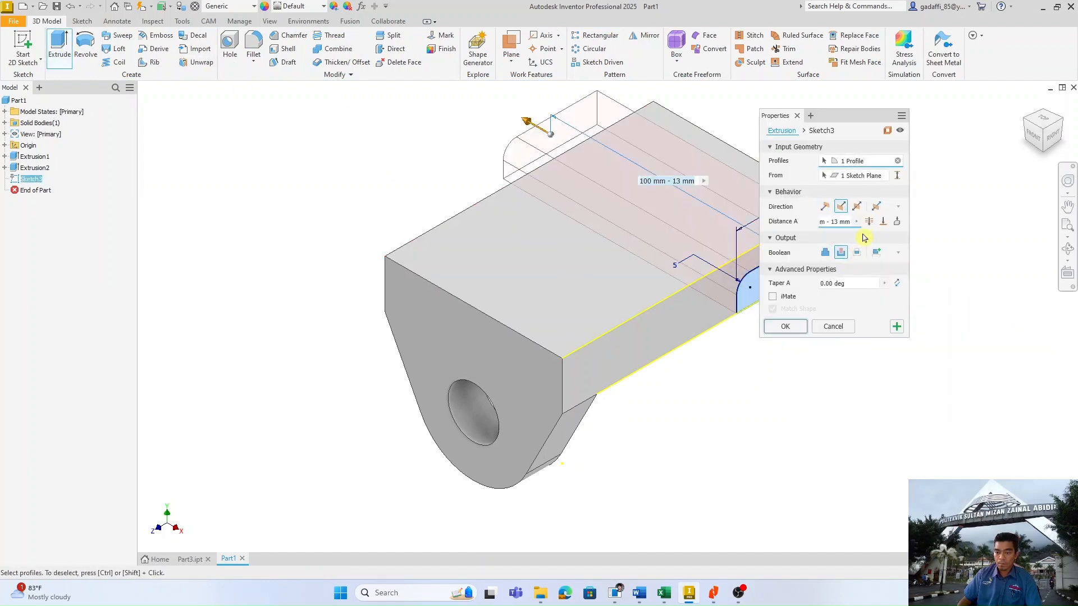
left_click(796, 331)
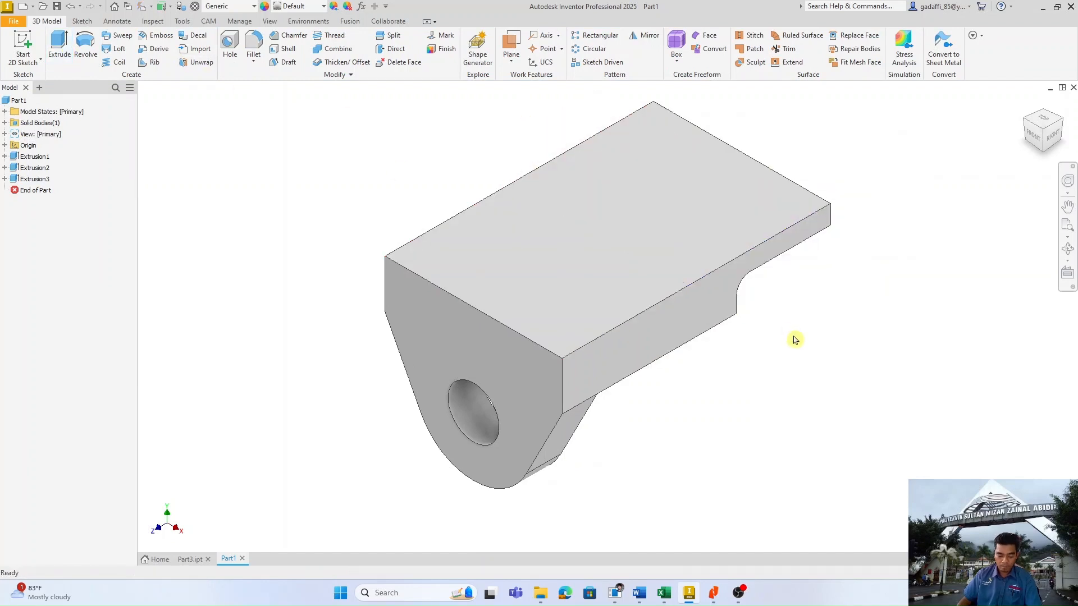
Step: Start a sketch on the plate's top face and place a centre point about 45 mm from the front edge and 21.5 mm from the long edge
key("alt+Tab")
key("alt+Tab")
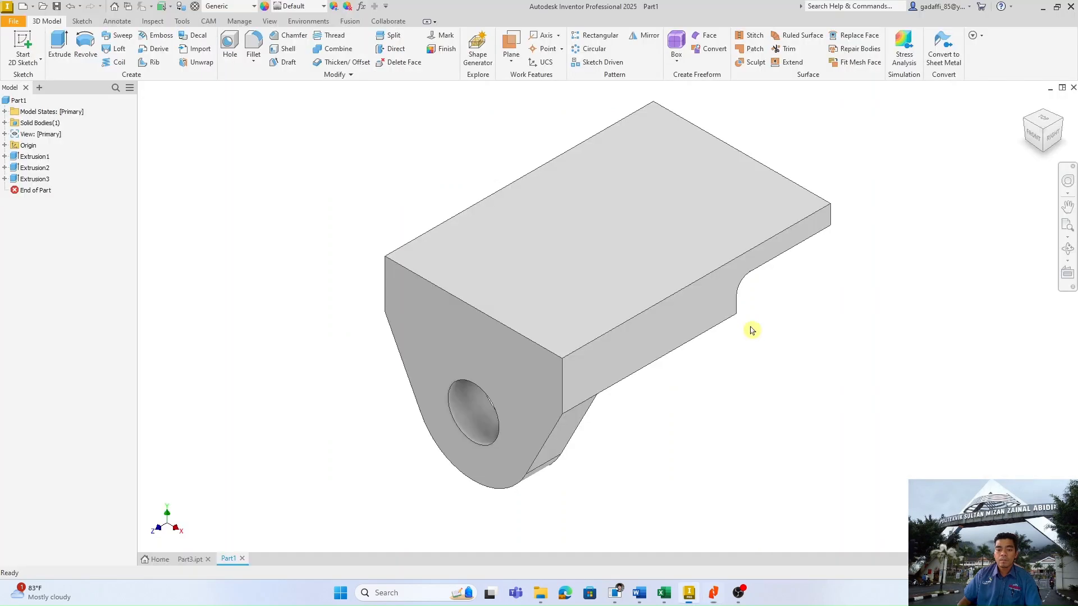
right_click(695, 241)
left_click(700, 278)
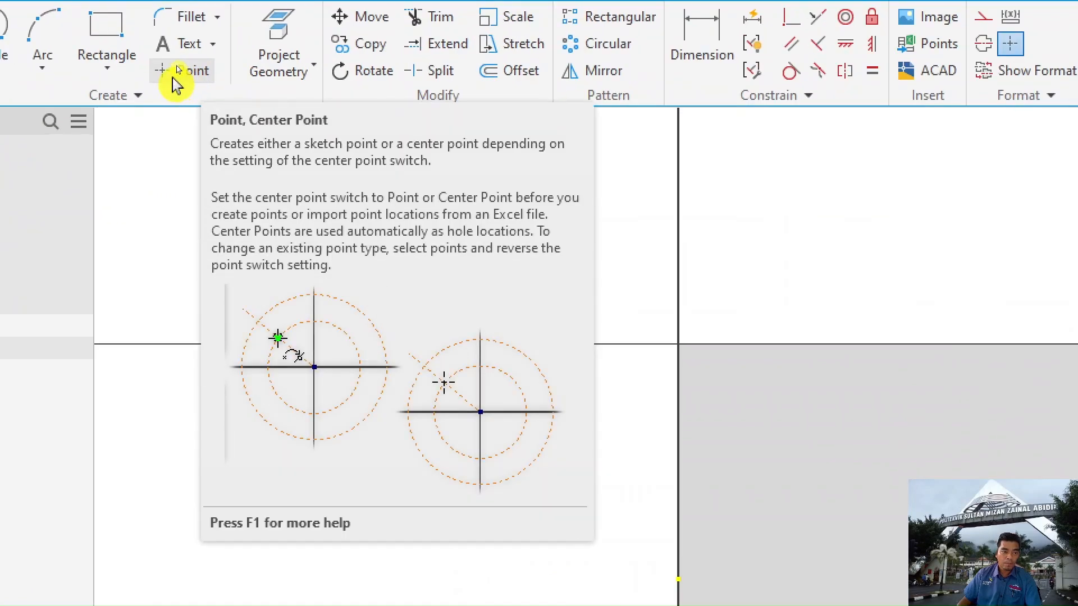
left_click(188, 63)
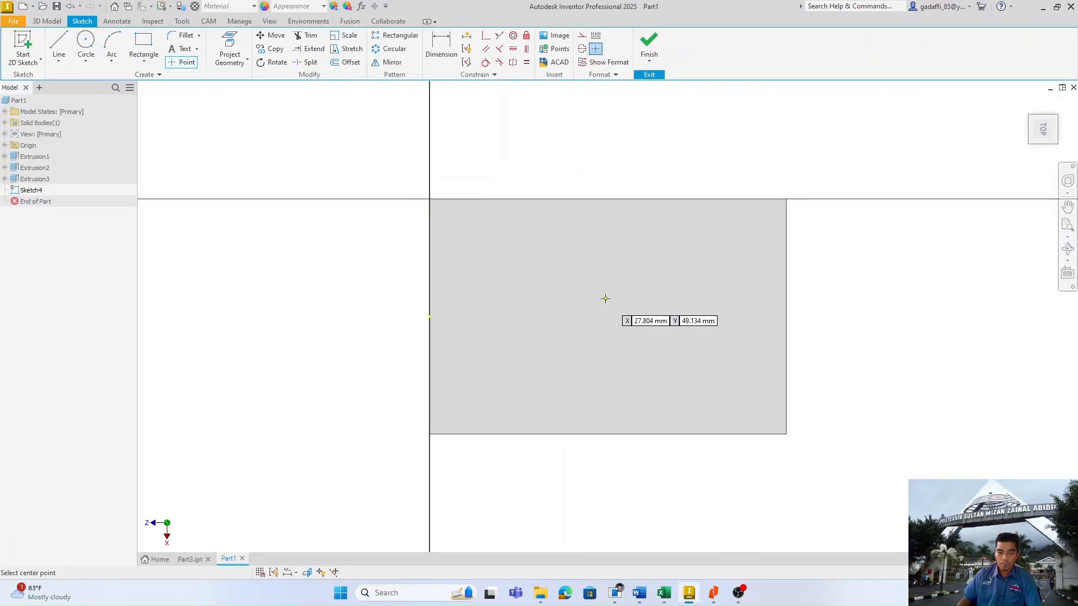
left_click(589, 275)
Step: Dimension the centre point 51 mm from the plate's front edge, per the PDF drawing
key("d")
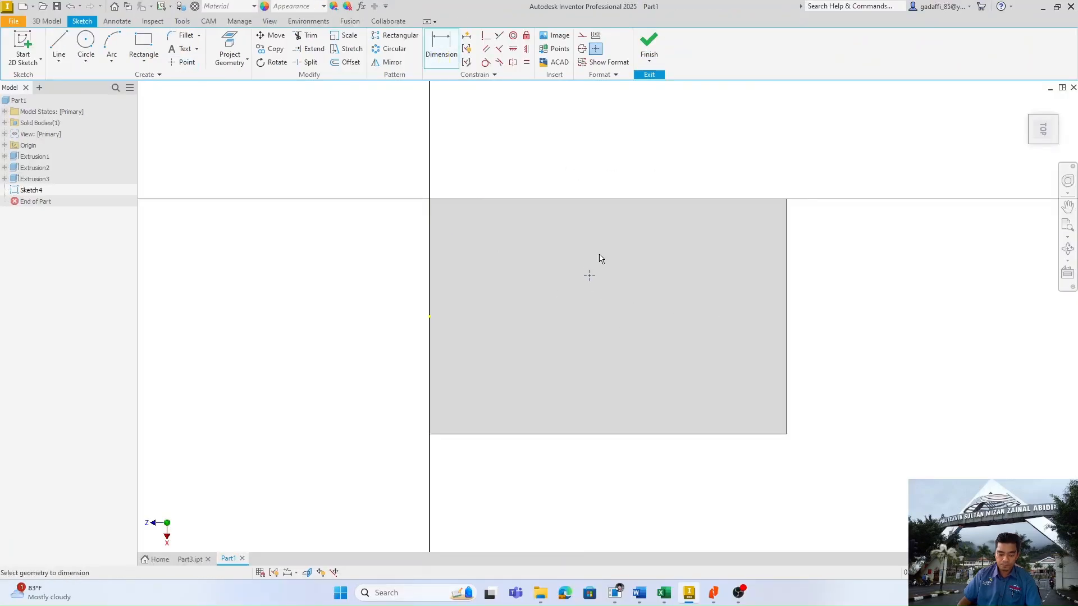
key("alt+Tab")
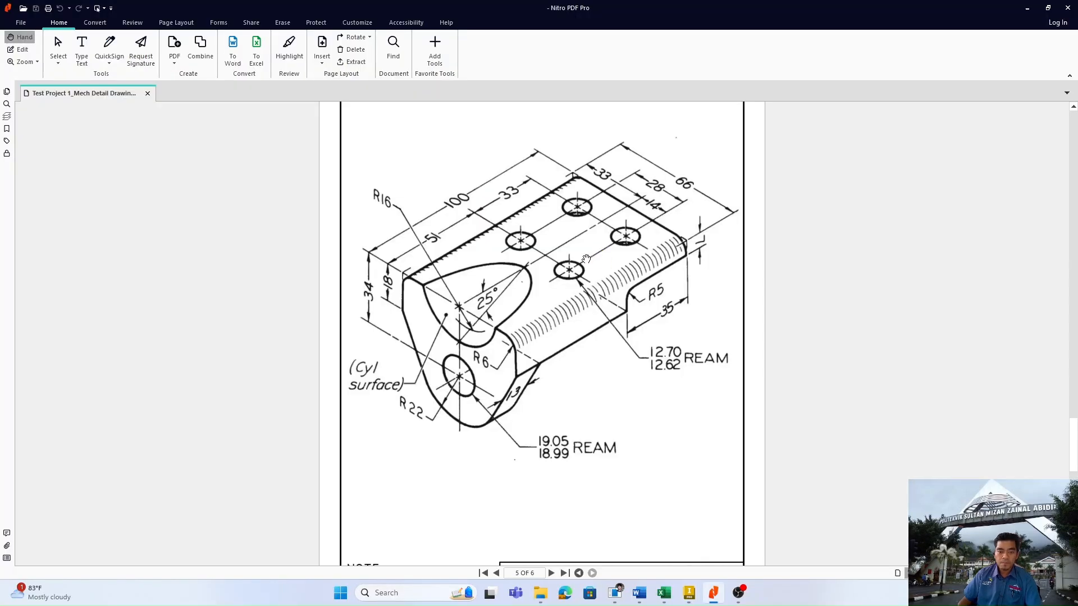
key("alt+Tab")
left_click(430, 264)
left_click(589, 276)
left_click(515, 176)
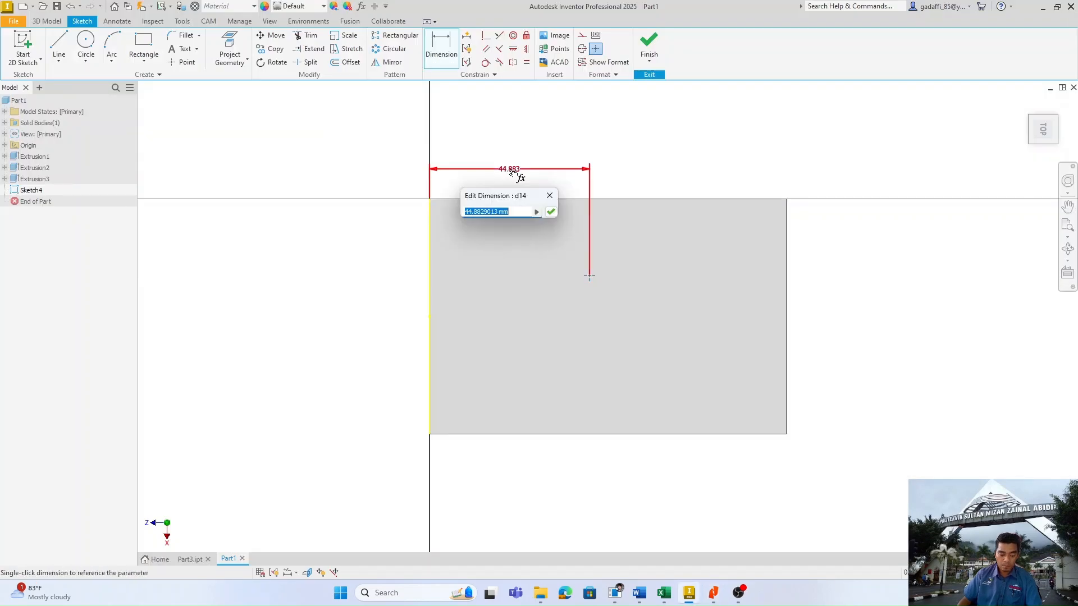
type("51")
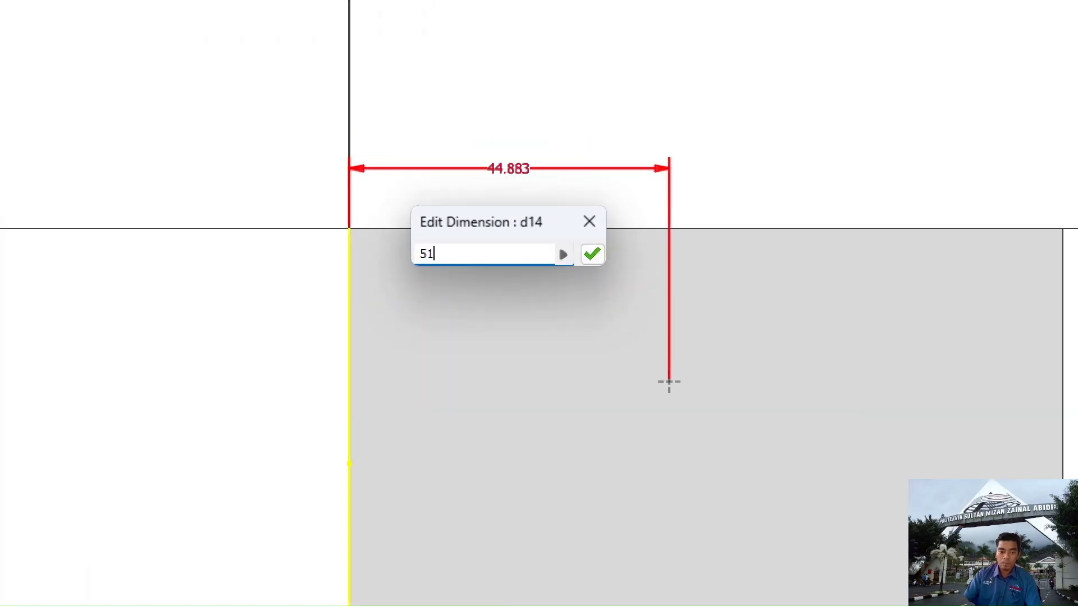
key("Return")
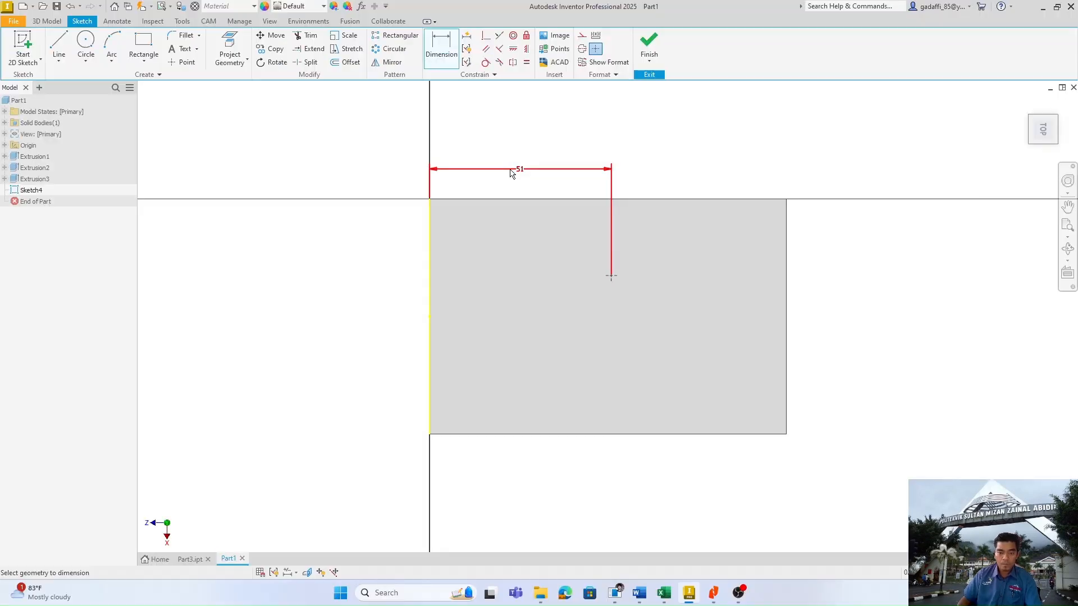
Step: Dimension the centre point from the plate's long edge as 66-33-14 mm and finish the sketch
left_click(611, 275)
left_click(730, 199)
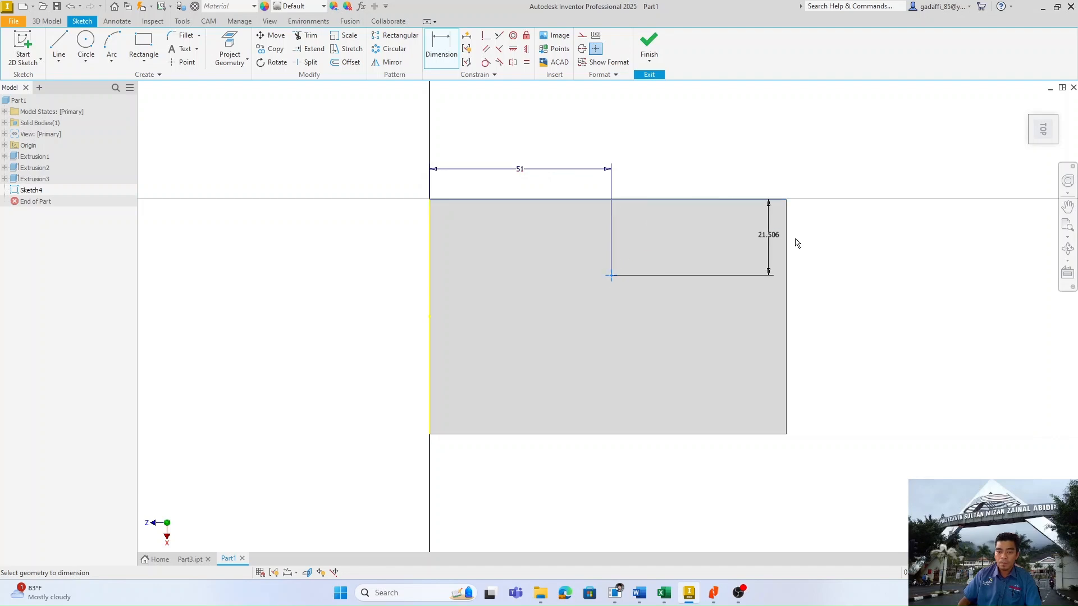
left_click(819, 240)
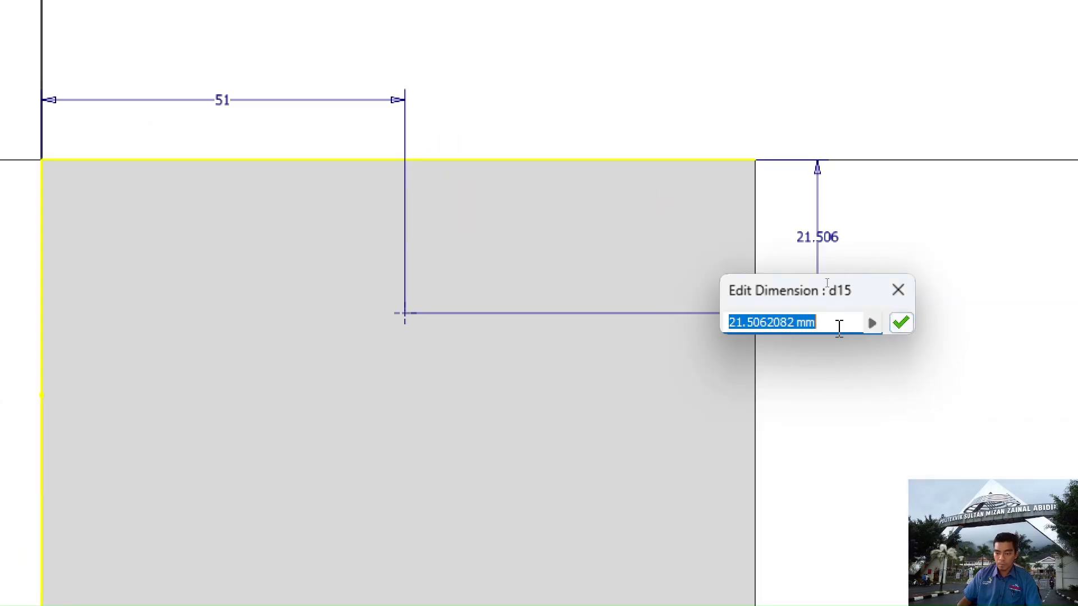
type("66-")
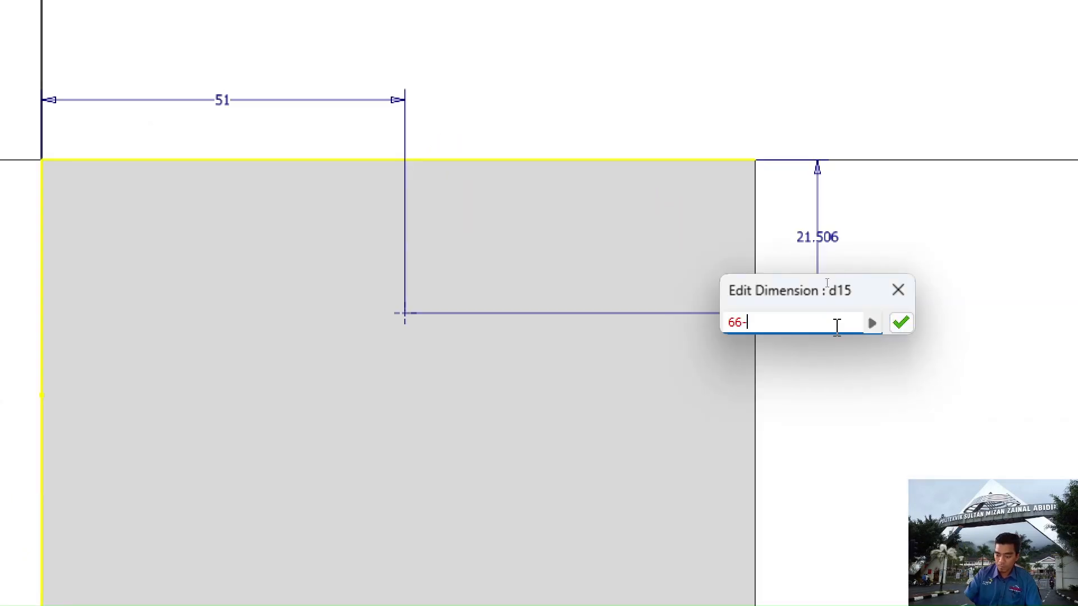
type("33-14")
key("Return")
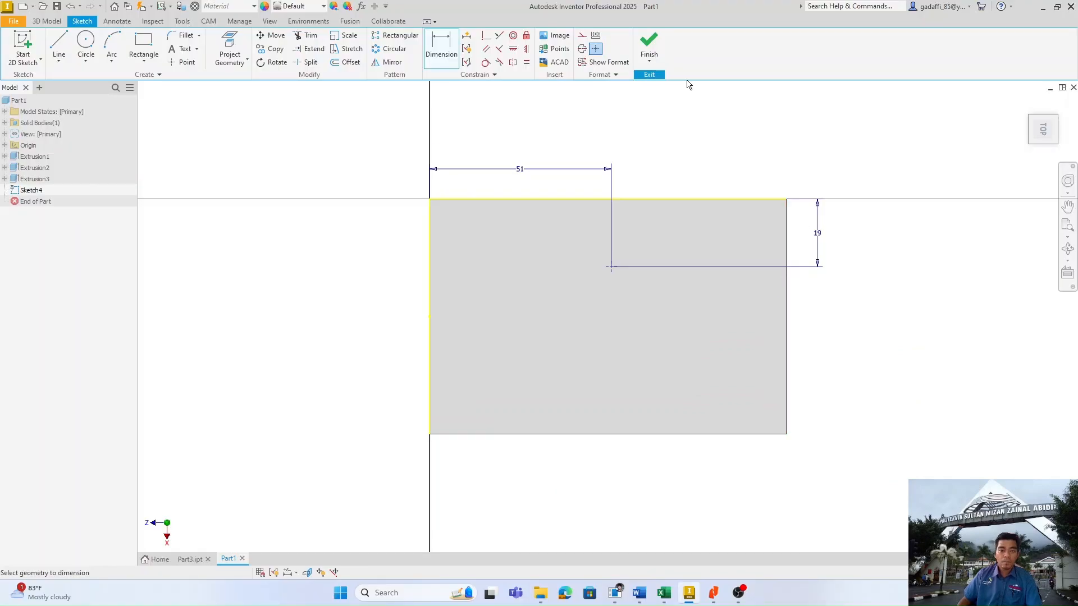
left_click(651, 48)
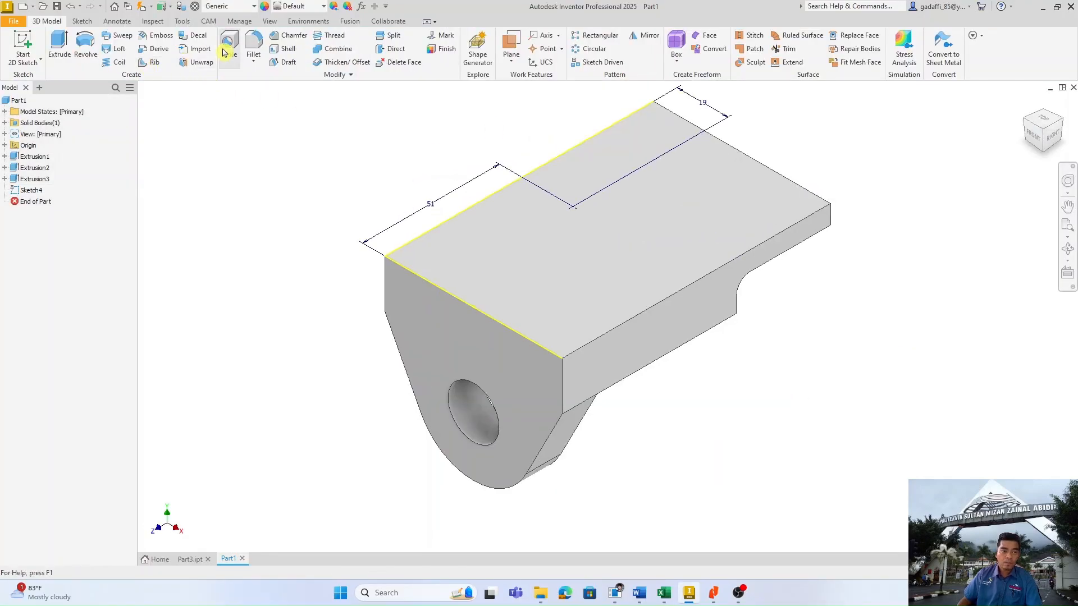
Step: Create a simple through hole with no seat and a 12.64 mm diameter at the sketched centre point
left_click(230, 45)
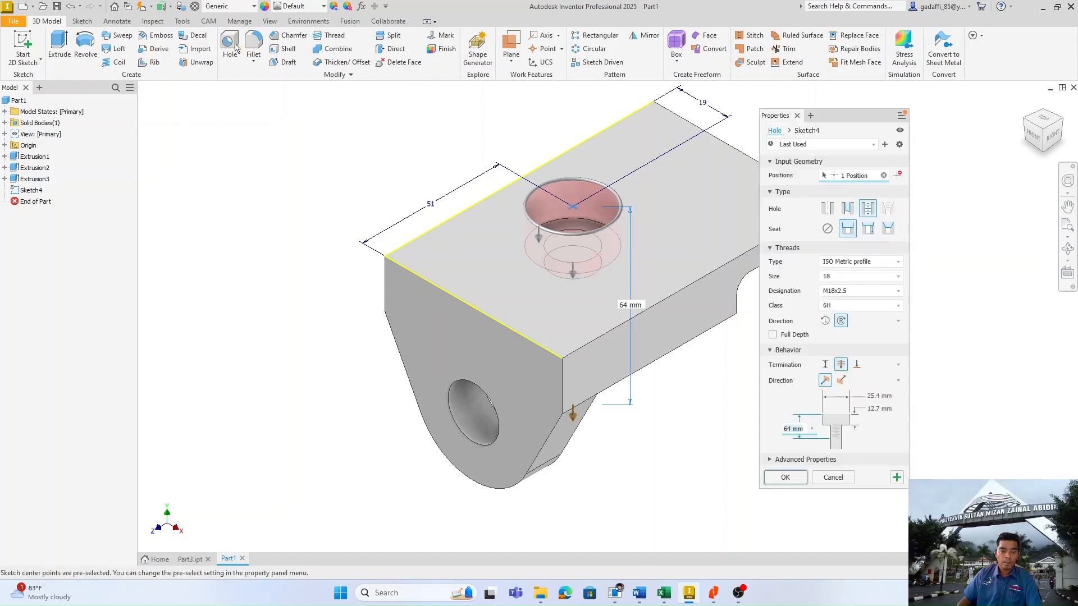
key("alt+Tab")
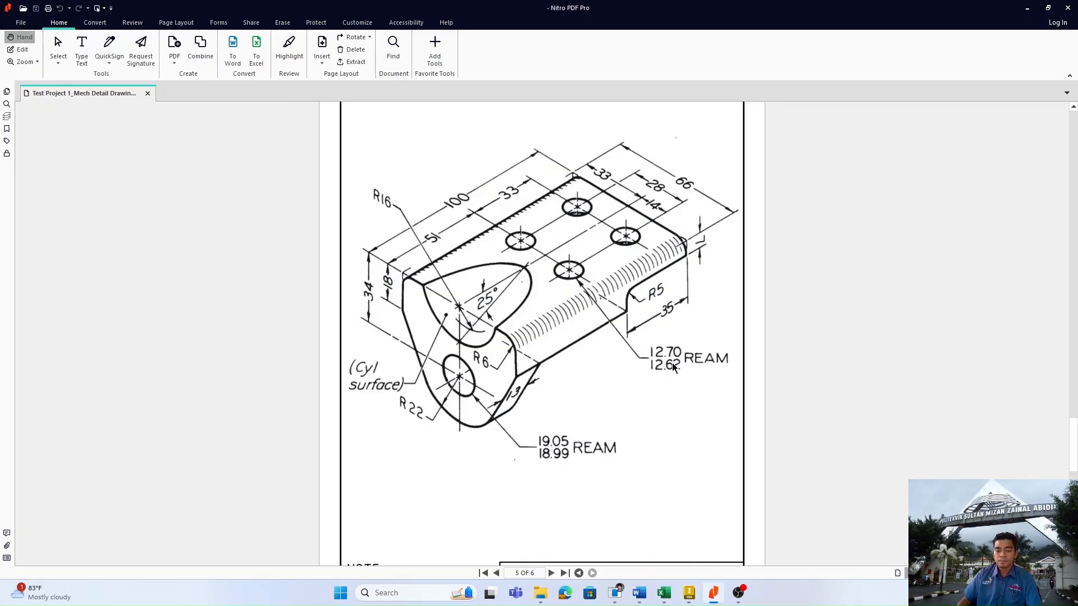
key("alt+Tab")
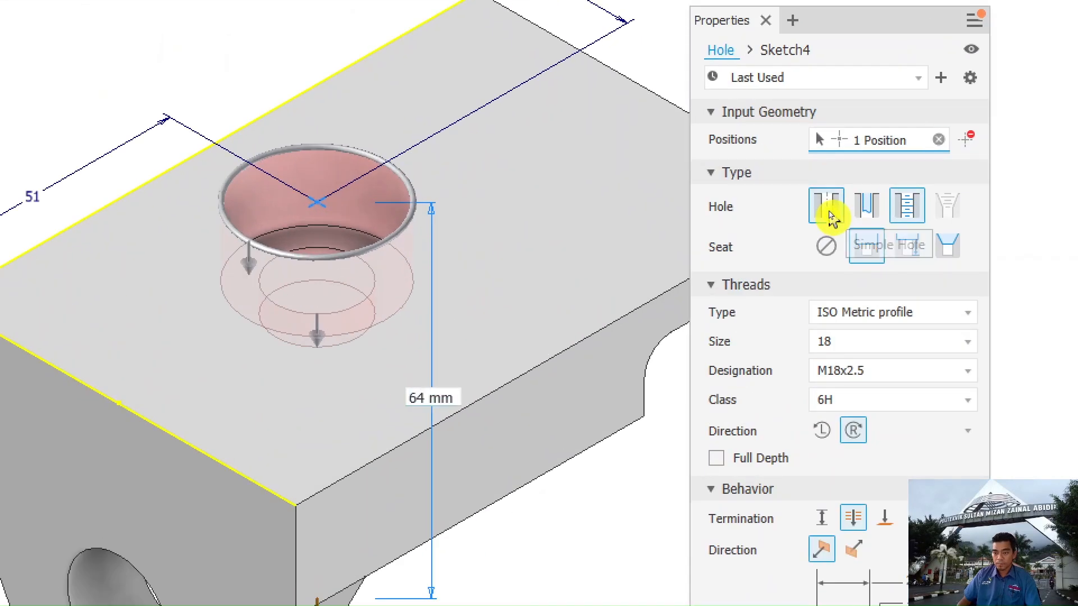
left_click(827, 212)
left_click(827, 229)
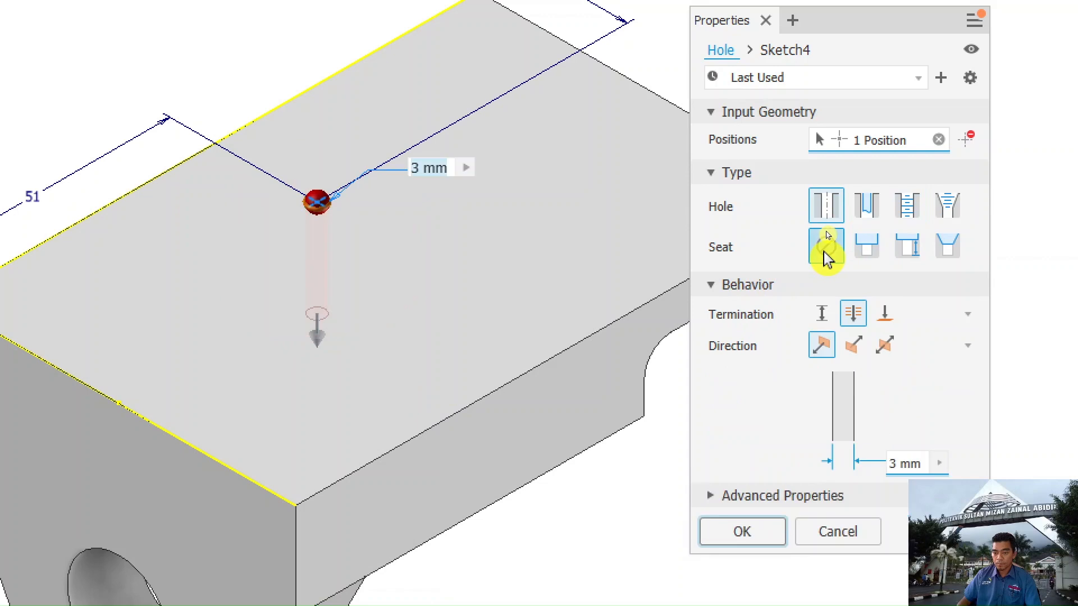
left_click(900, 464)
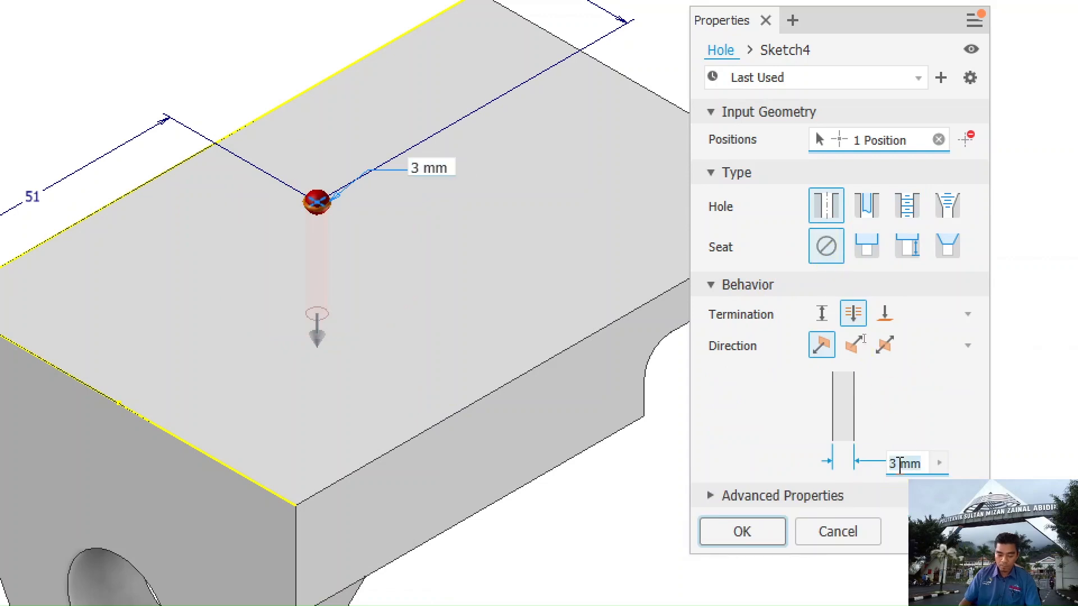
type("12.64")
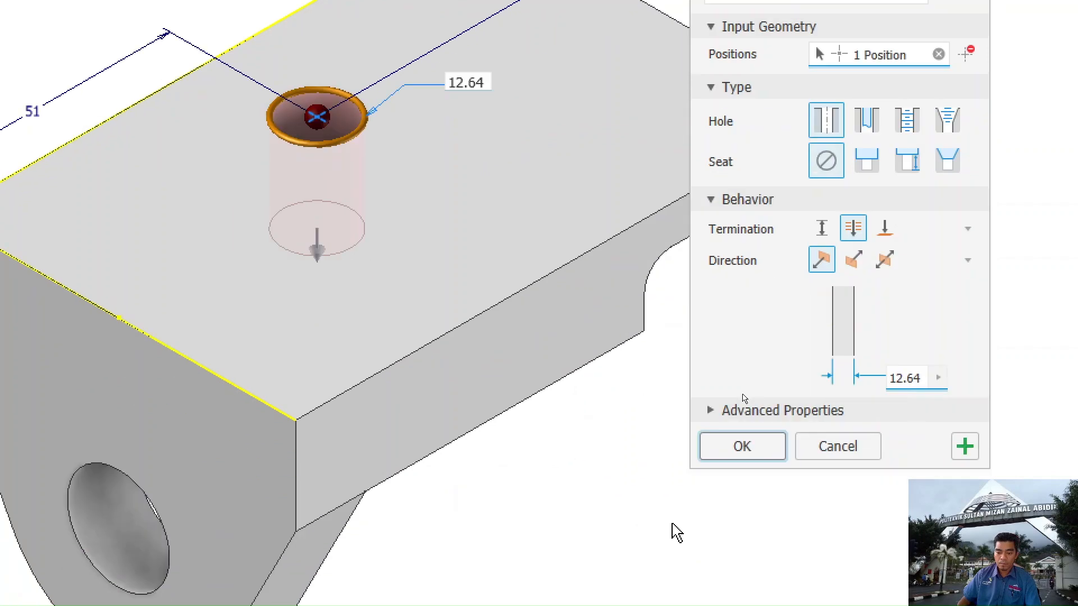
left_click(739, 447)
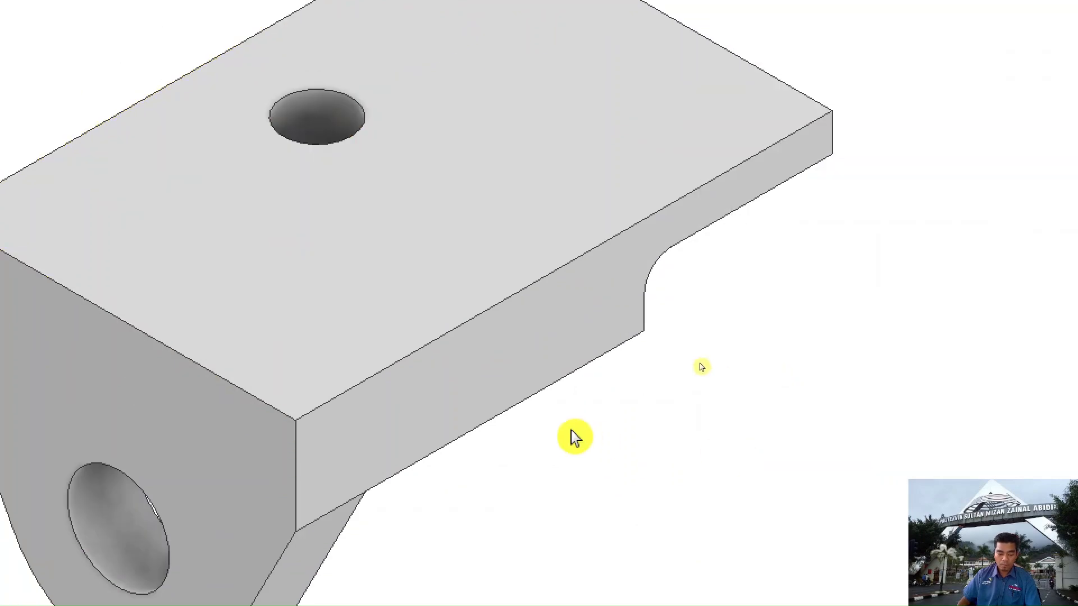
scroll(573, 435, "down", 3)
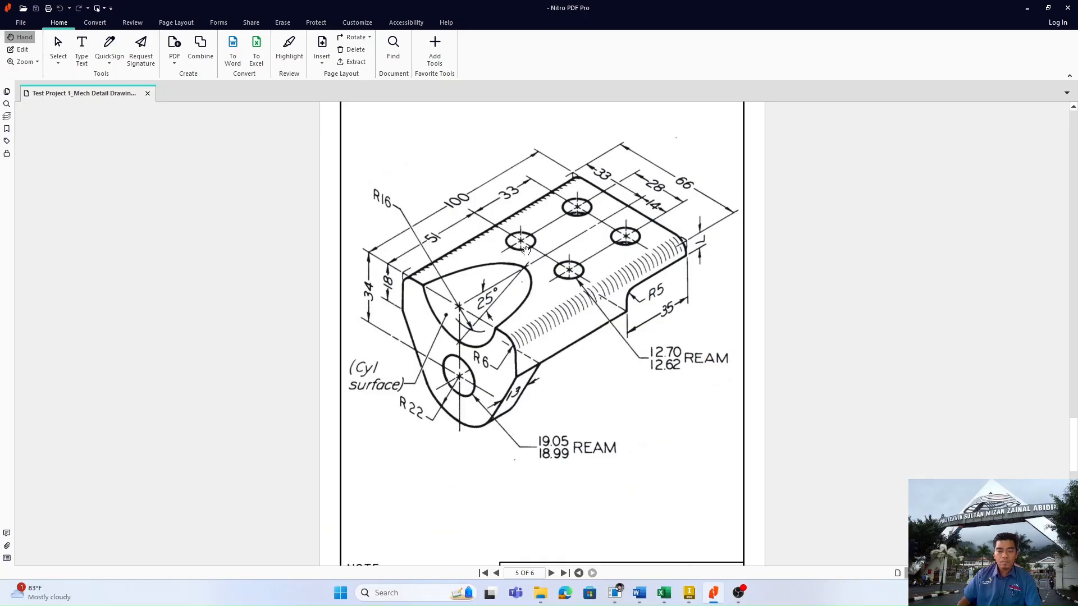
Step: Start a rectangular pattern of the plate hole with 2 occurrences spaced 33 mm along the plate's long edge
key("alt+Tab")
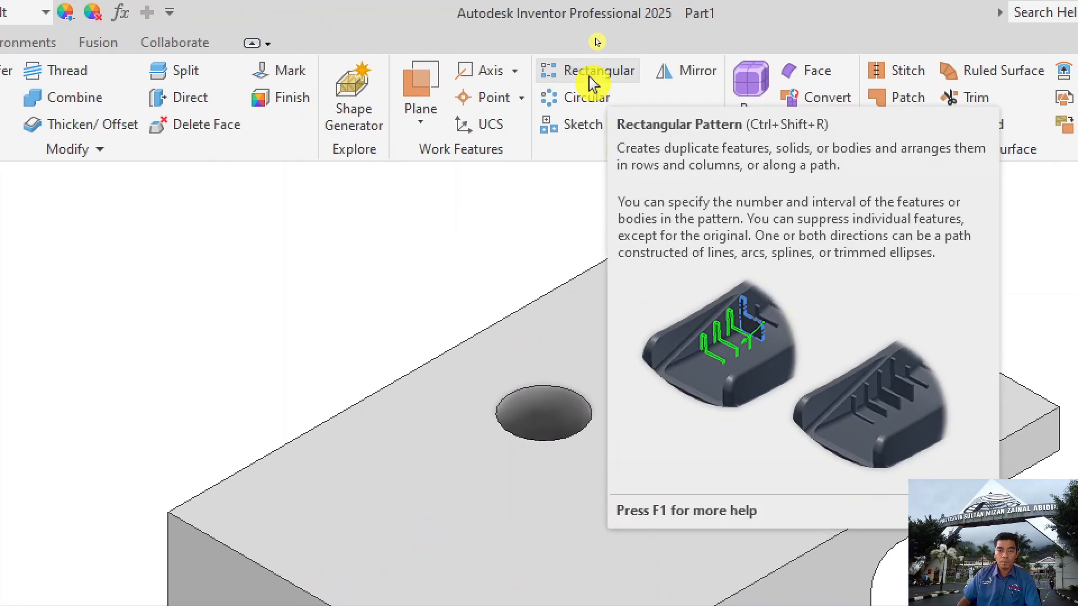
left_click(600, 42)
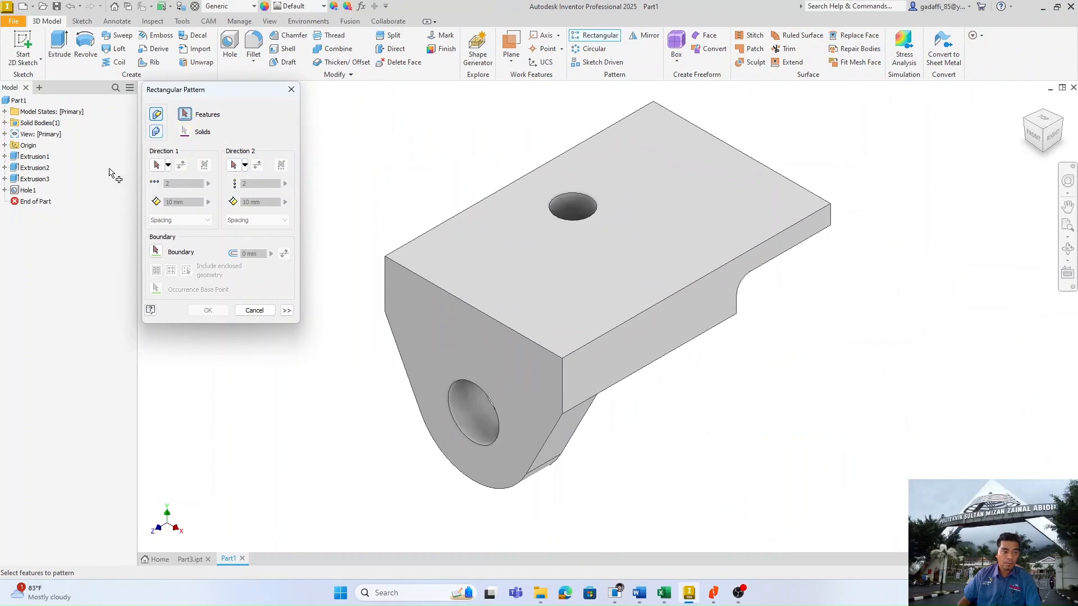
left_click(27, 191)
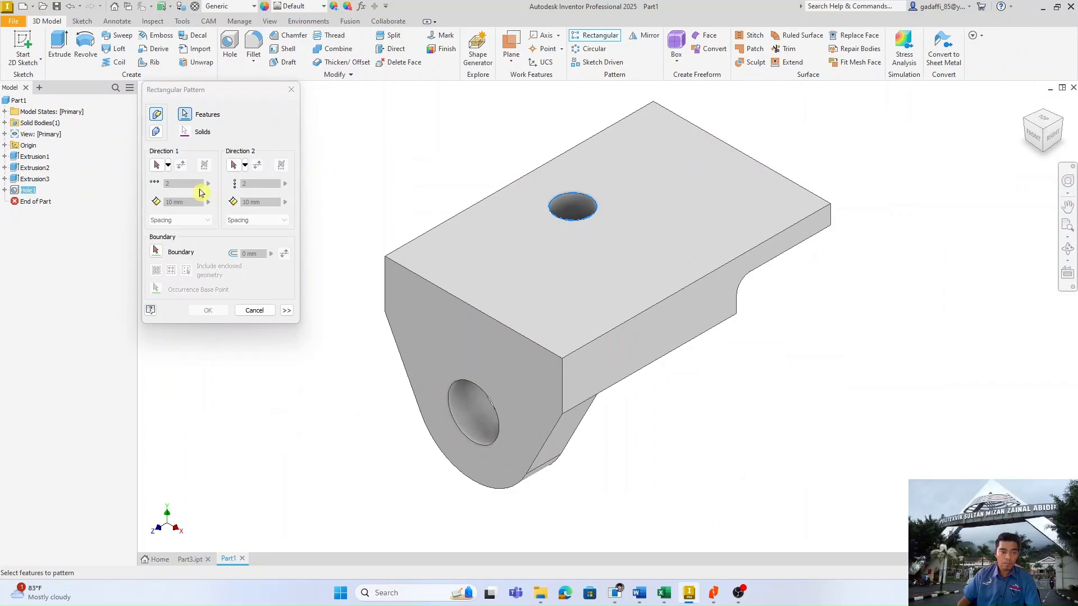
left_click(158, 166)
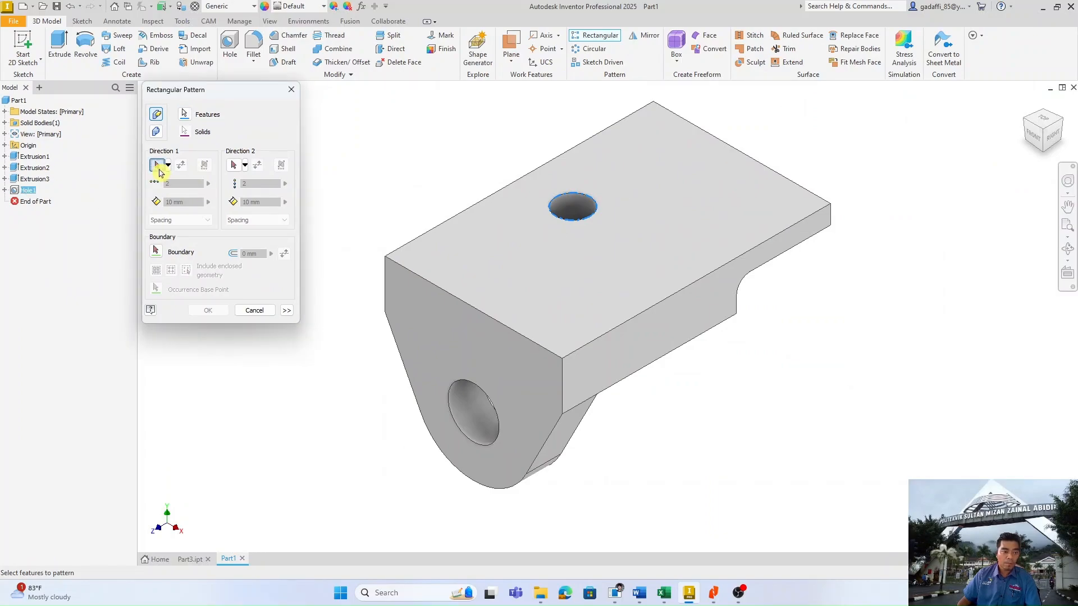
left_click(466, 200)
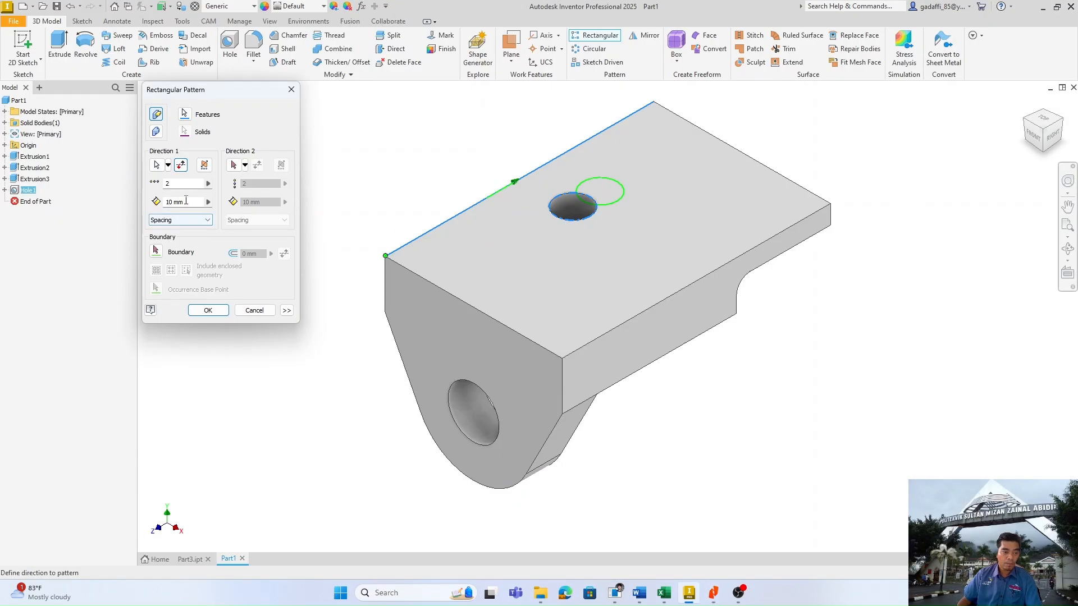
left_click_drag(194, 202, 168, 202)
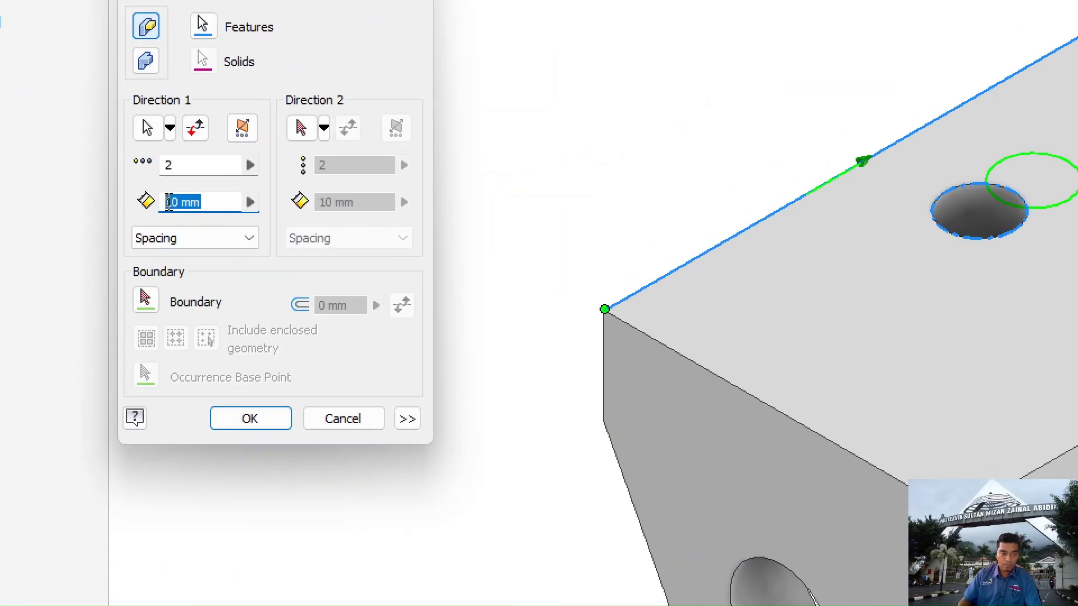
type("33")
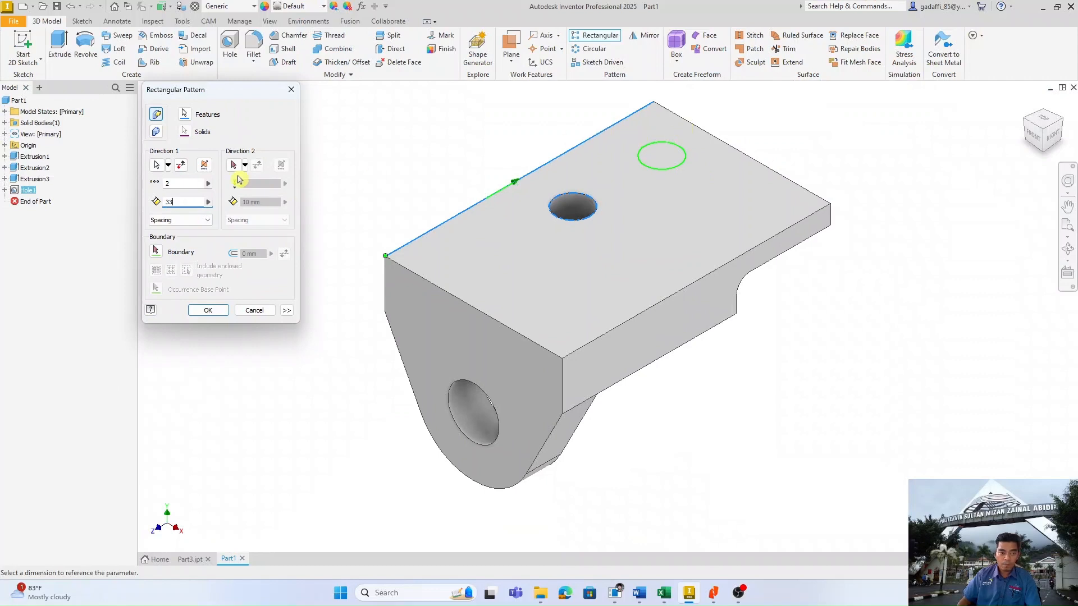
Step: Add a second pattern direction along the plate's short rear edge with 2 occurrences spaced 28 mm, and create the pattern
left_click(232, 167)
left_click(711, 135)
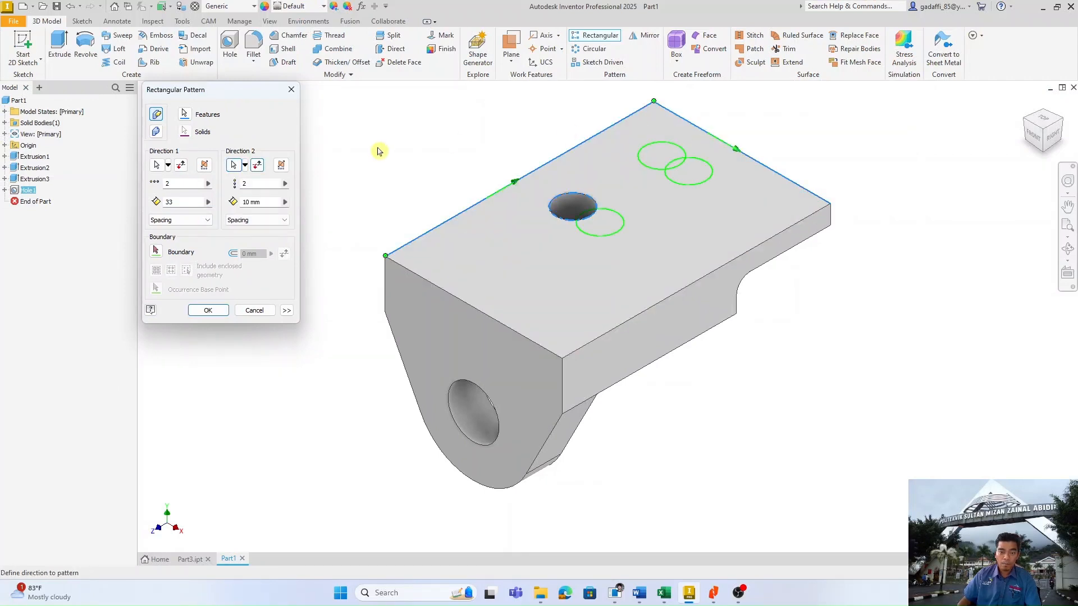
key("alt+Tab")
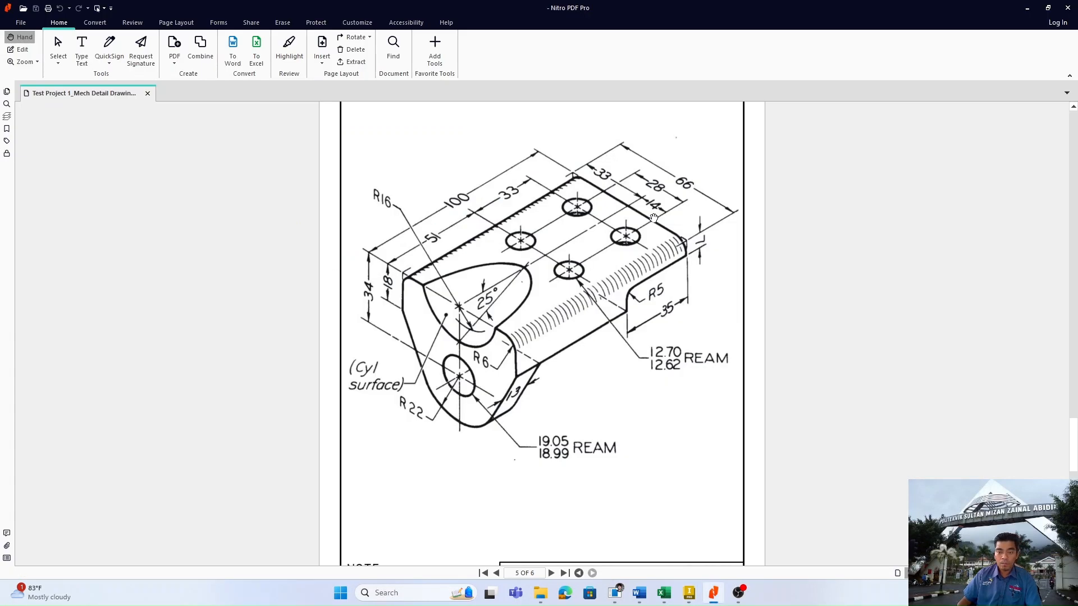
key("alt+Tab")
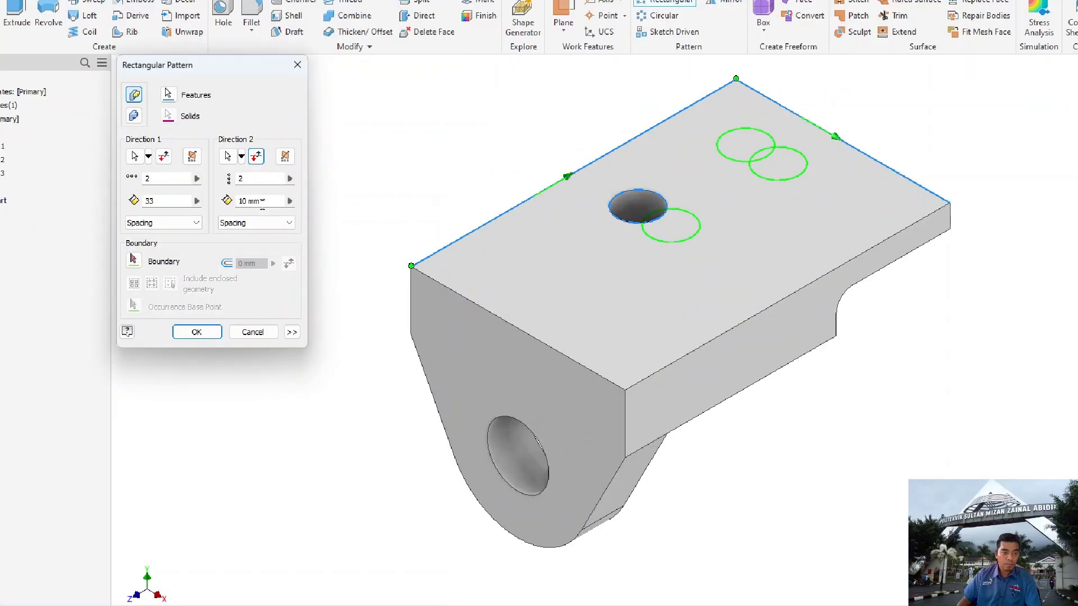
left_click_drag(261, 204, 232, 204)
type("28")
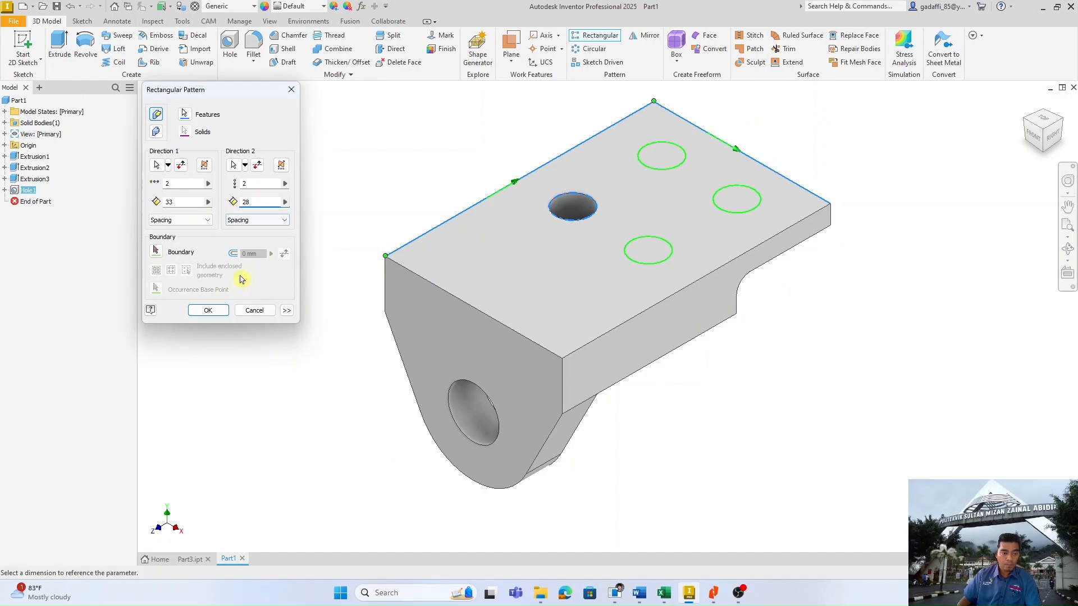
key("alt+Tab")
key("alt+Tab")
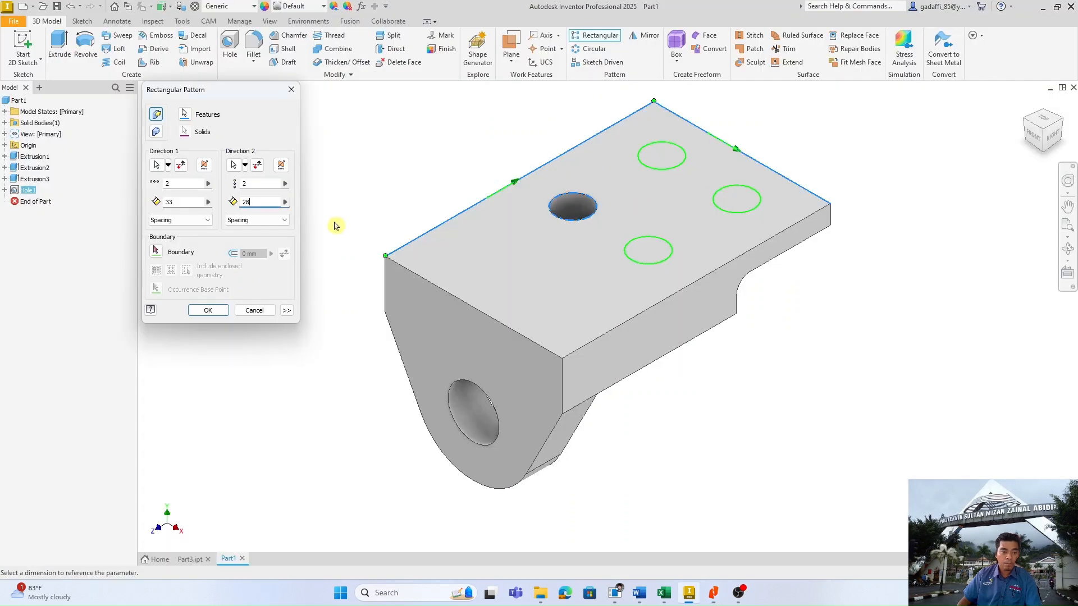
left_click(219, 311)
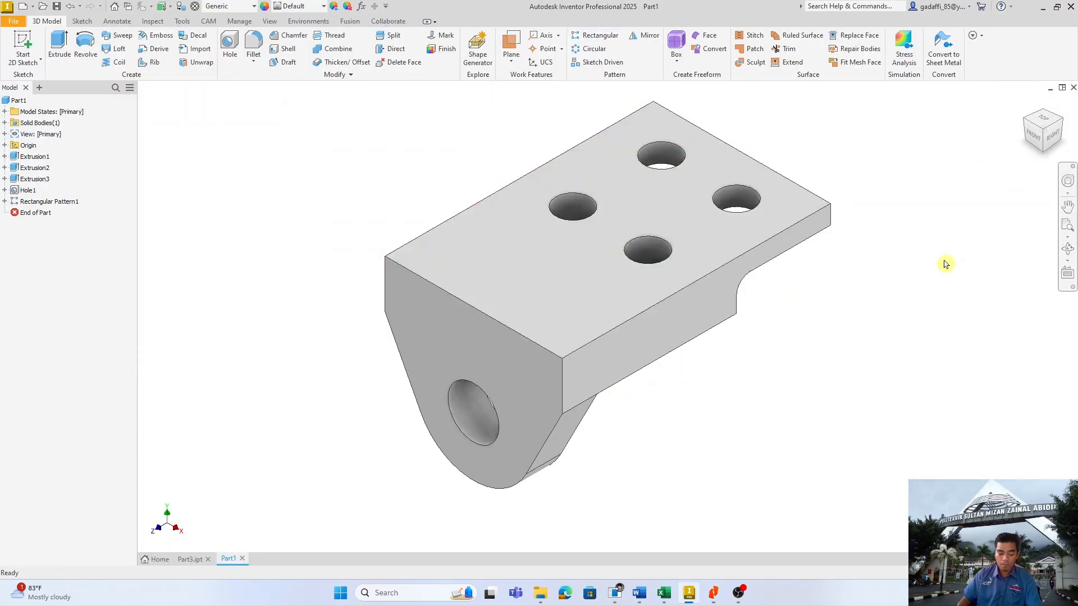
middle_click_drag(888, 293, 849, 297, "shift")
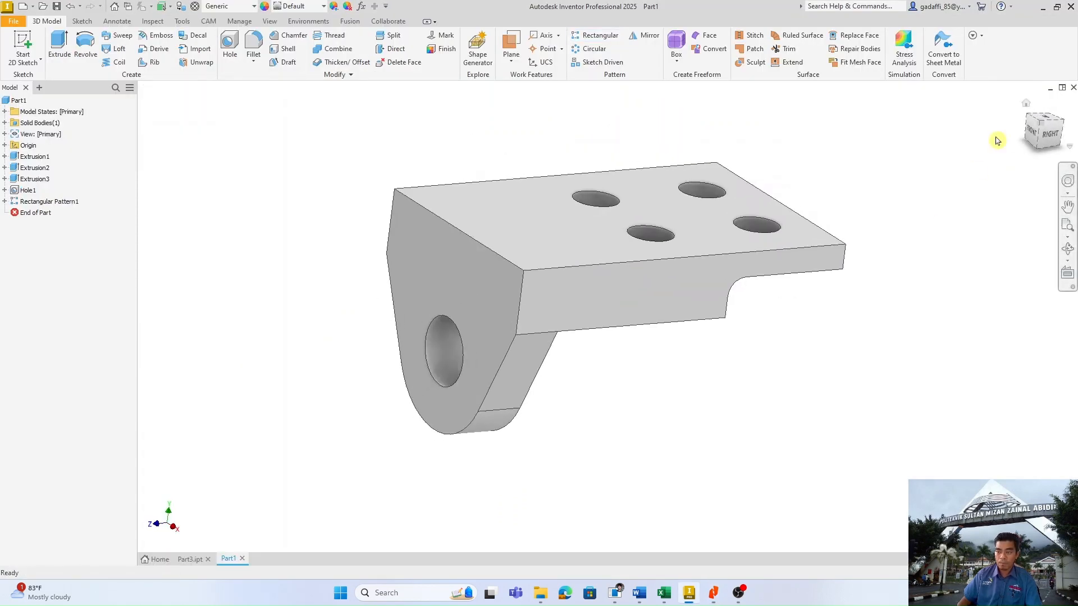
Step: Create a work plane around the plate's top front edge at an angle of 90-25 degrees to the plate's top face
left_click(1026, 106)
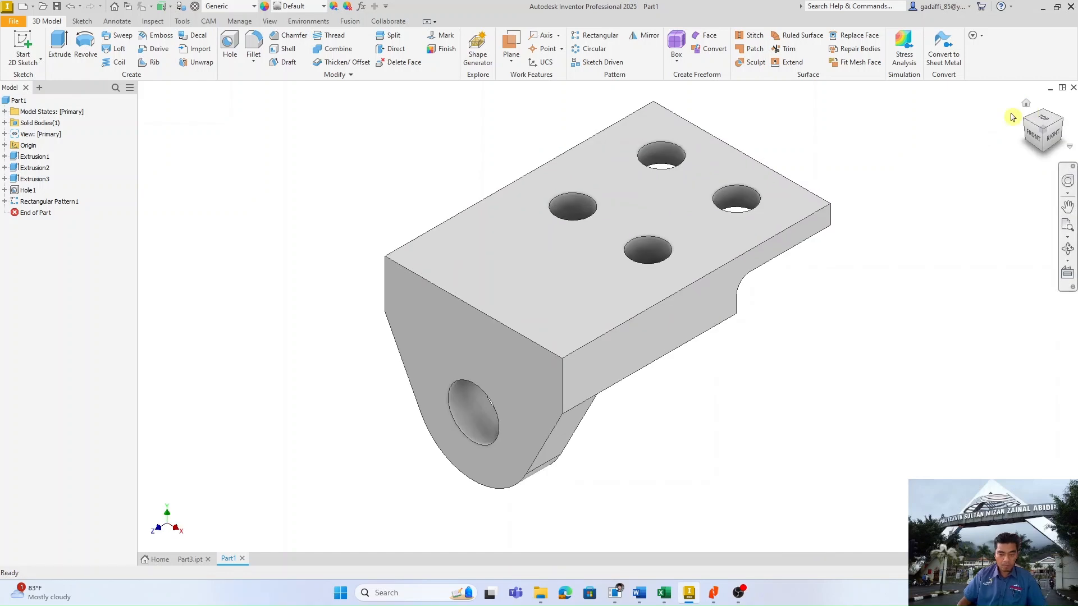
left_click(713, 591)
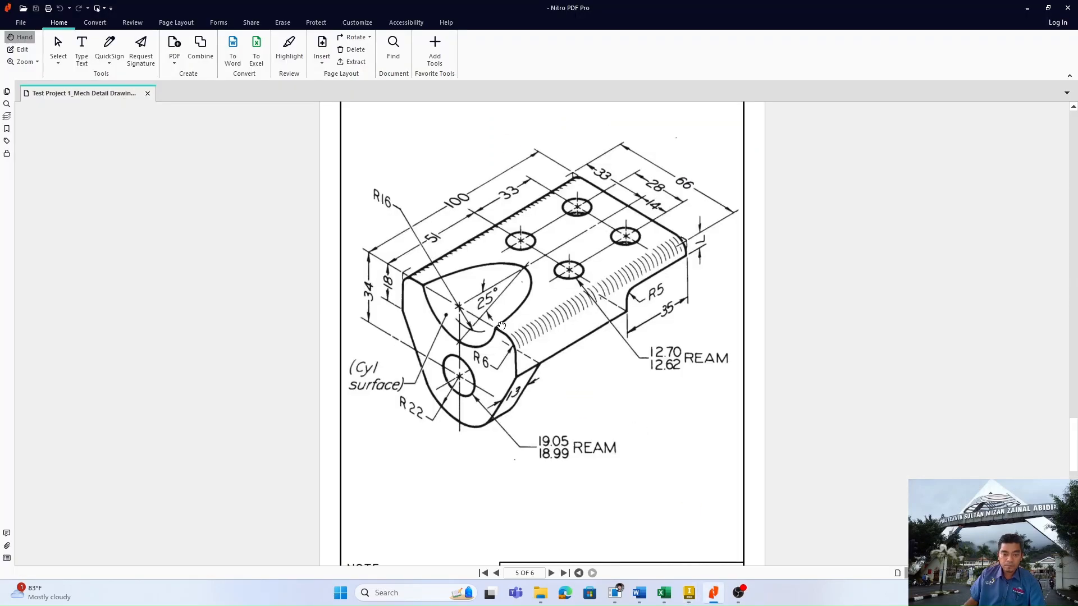
left_click(688, 592)
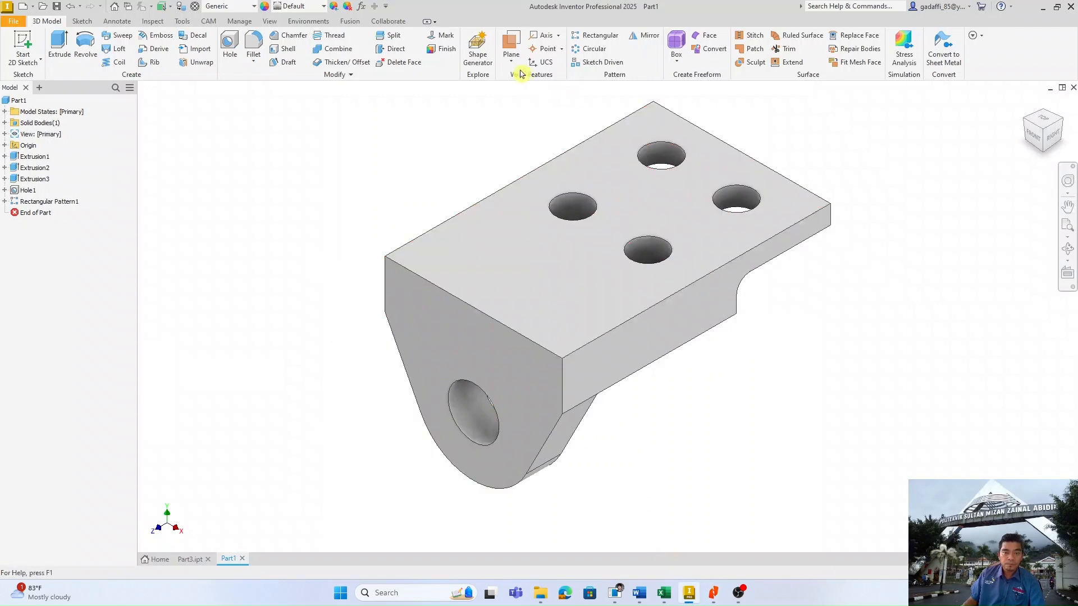
left_click(512, 56)
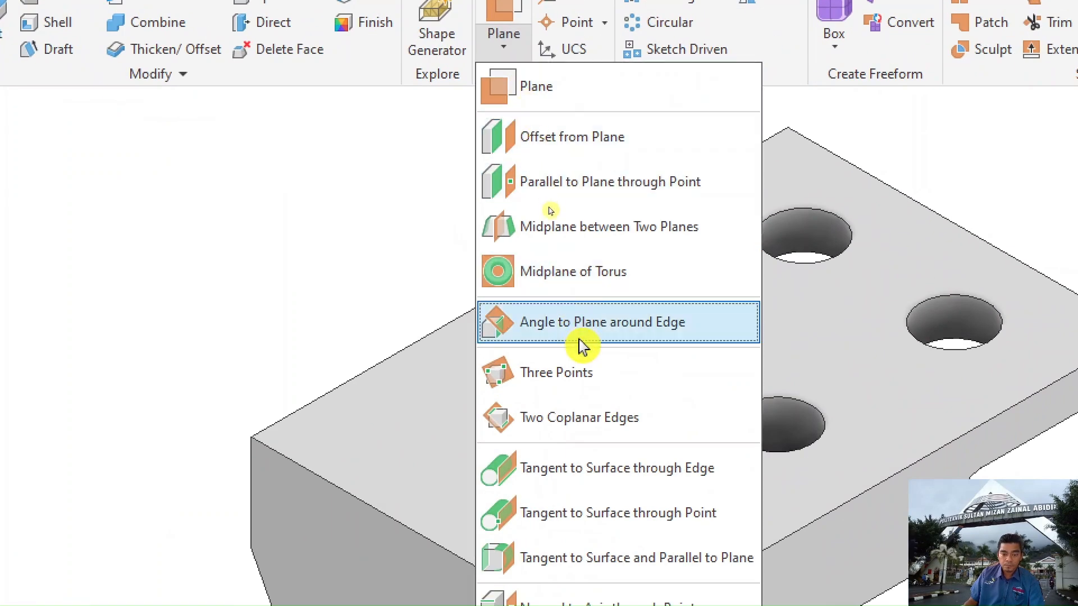
left_click(576, 328)
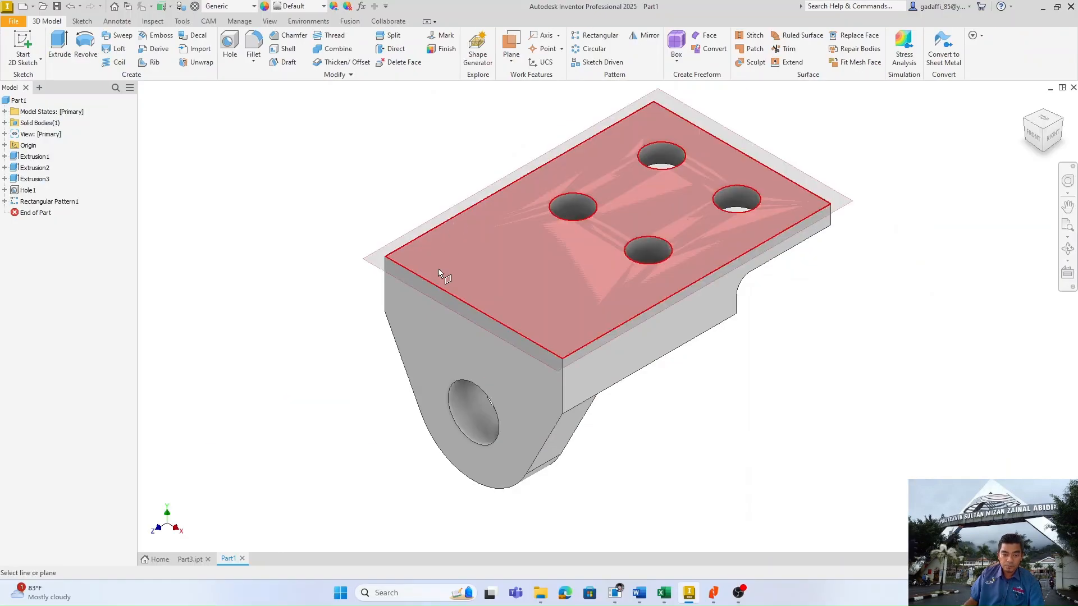
left_click(531, 264)
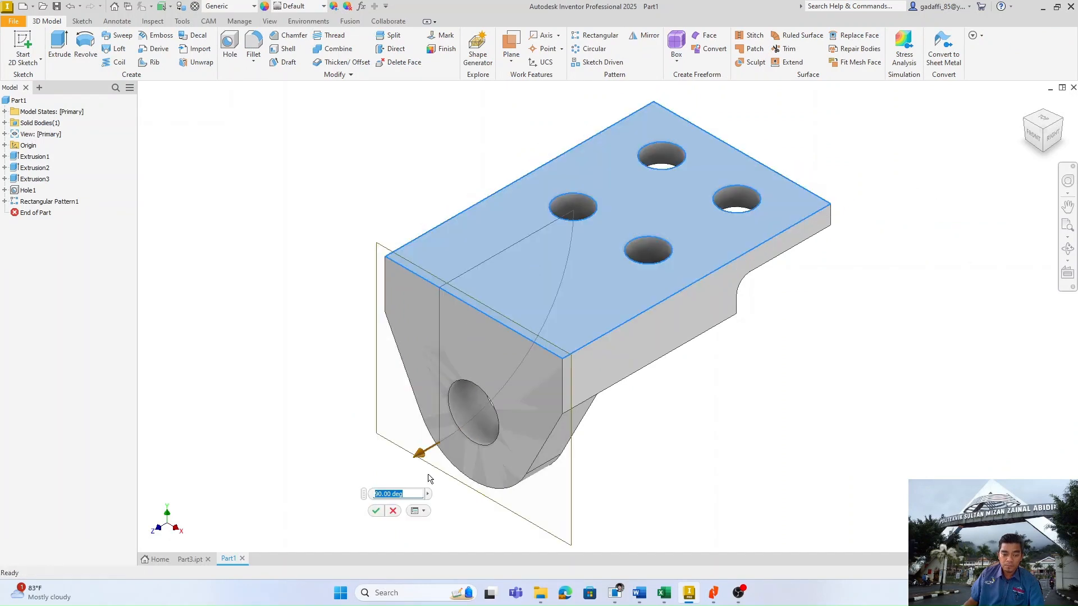
left_click(407, 491)
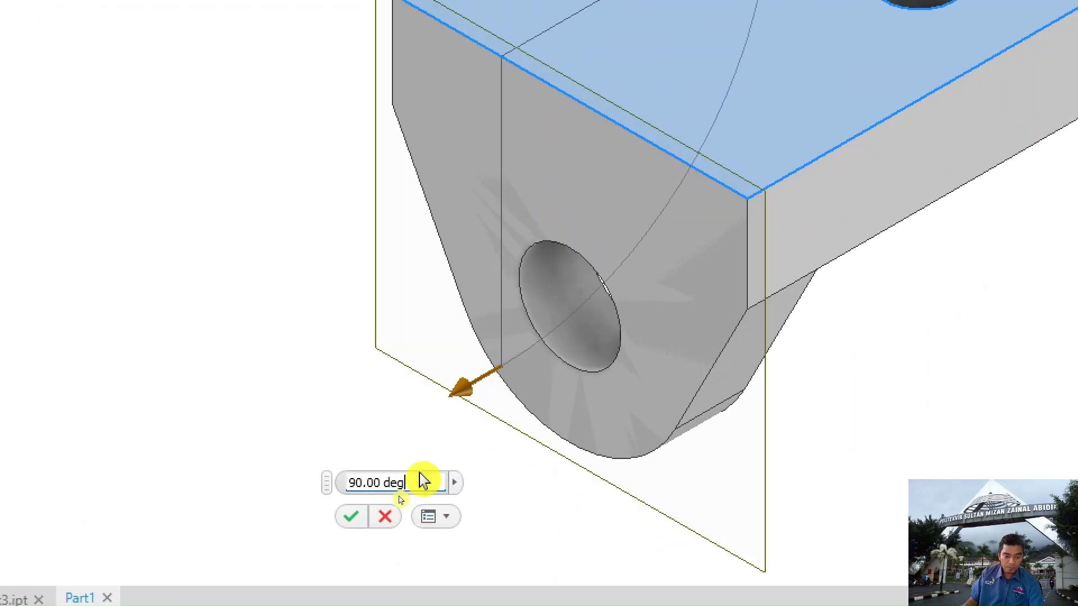
left_click_drag(400, 496, 359, 501)
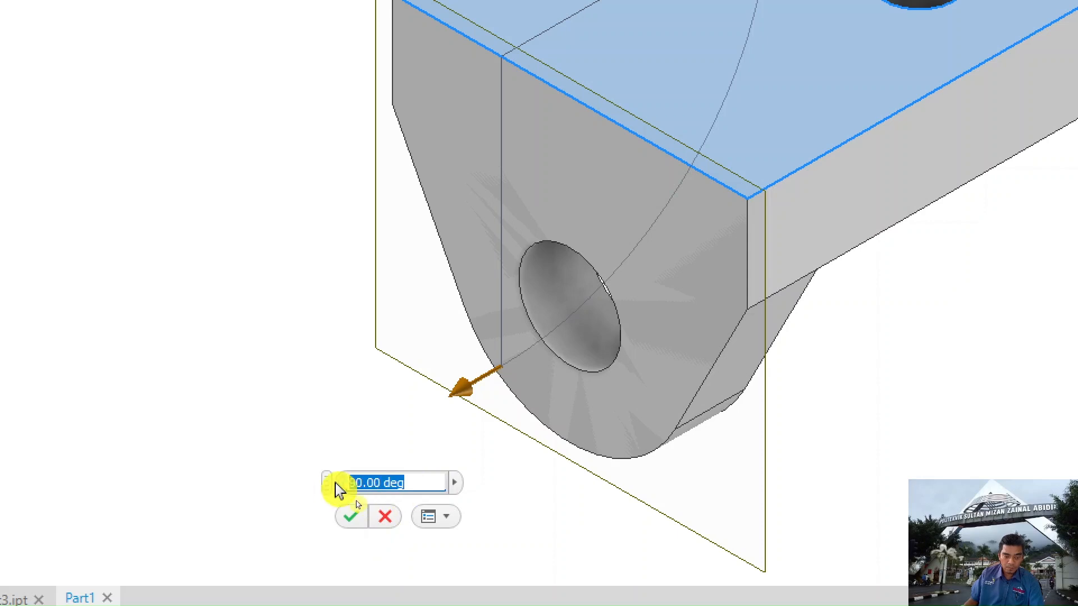
type("90-25")
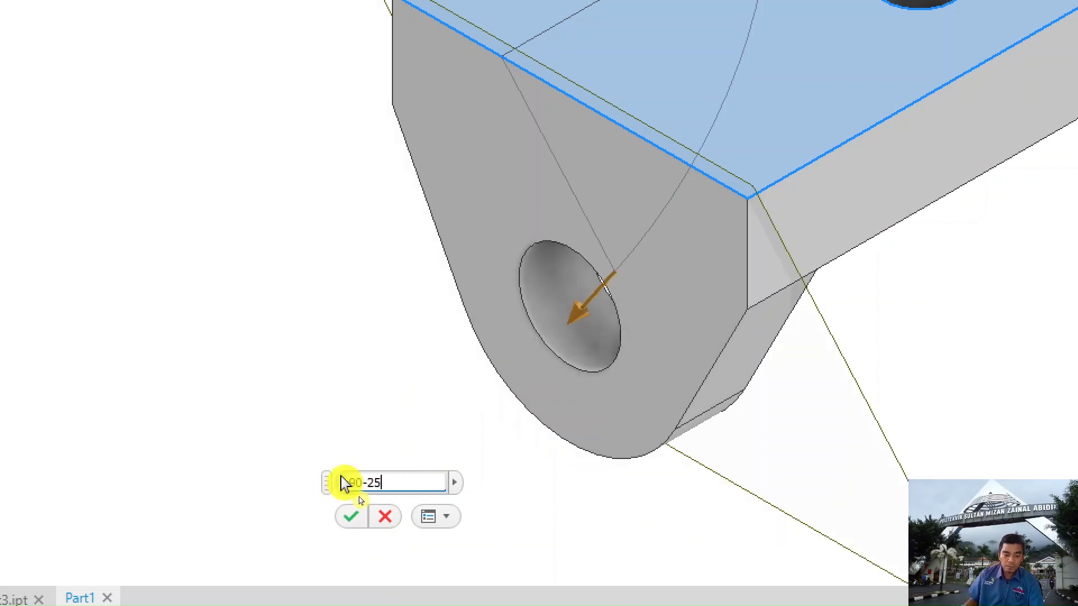
left_click(351, 516)
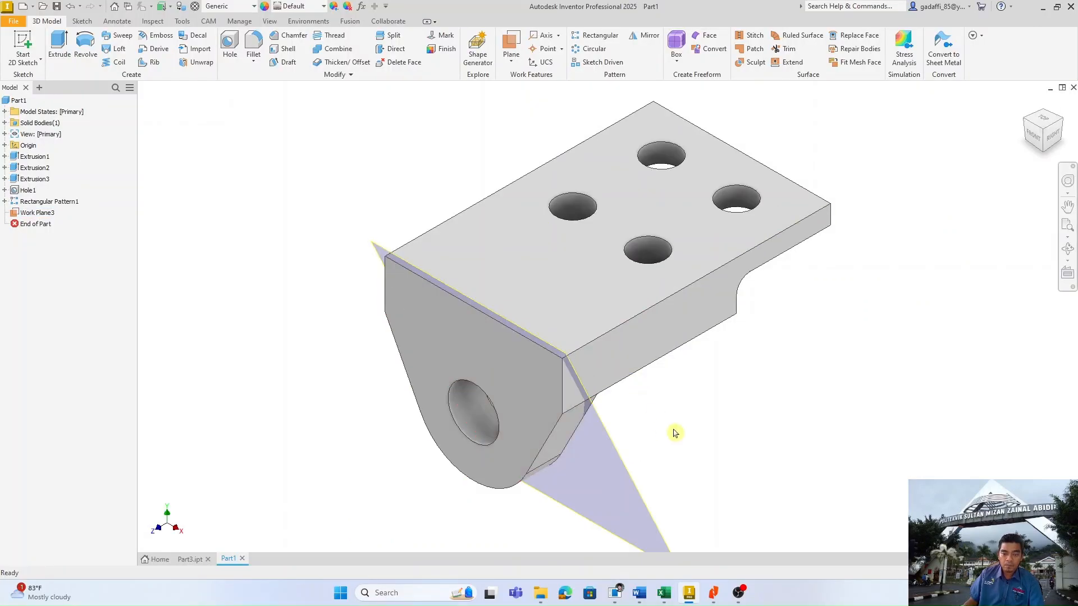
Step: Start a sketch on the angled work plane and project the plate's top front edge into it
left_click(1025, 105)
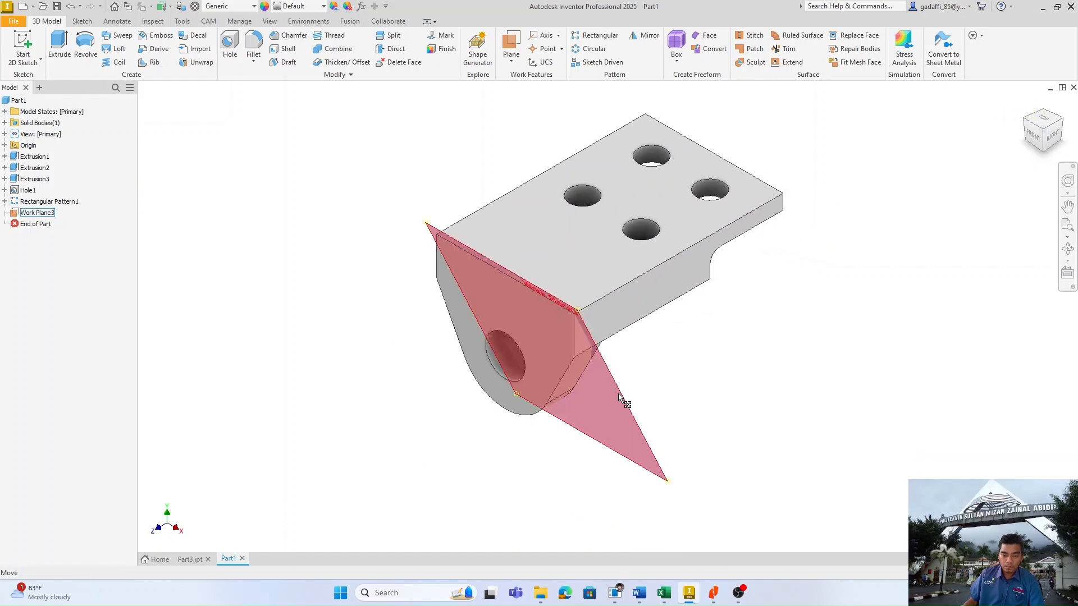
right_click(618, 393)
left_click(623, 429)
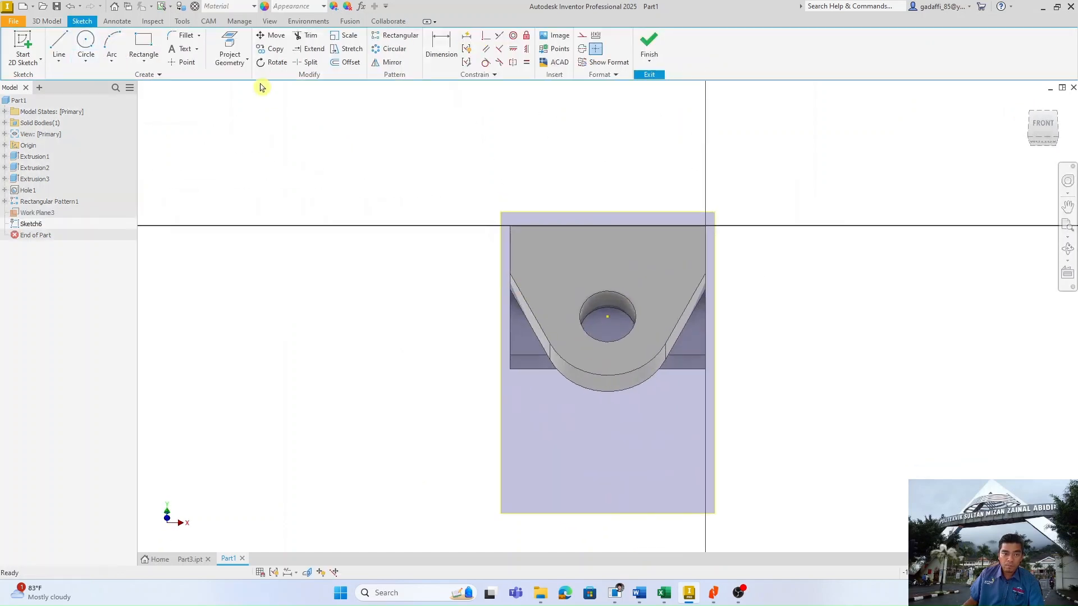
left_click(230, 47)
left_click(628, 227)
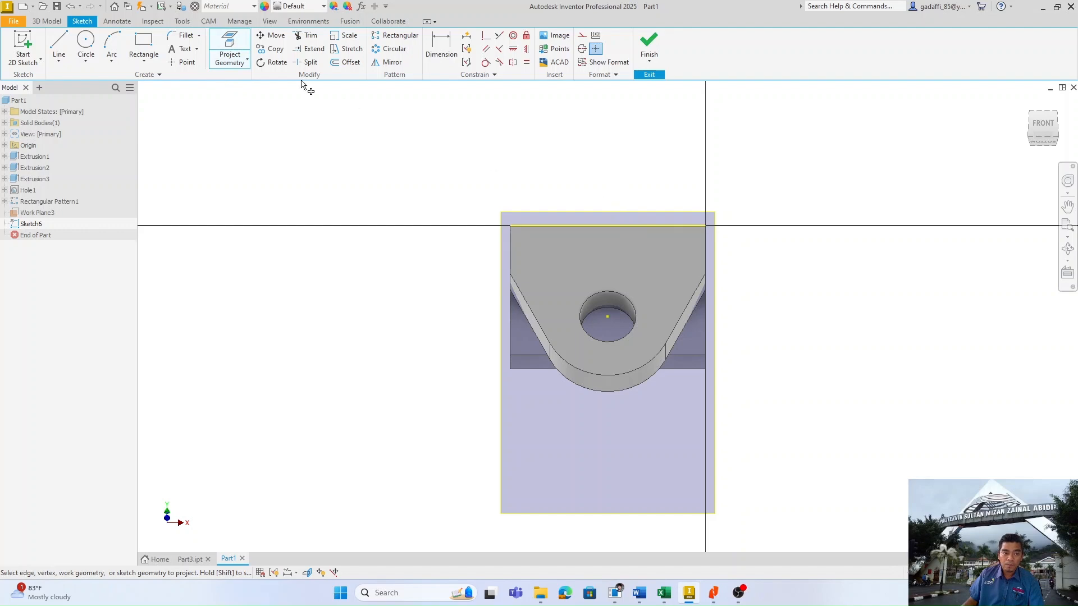
Step: Draw a 32 mm diameter circle centred on the midpoint of the projected edge and finish the sketch
left_click(85, 44)
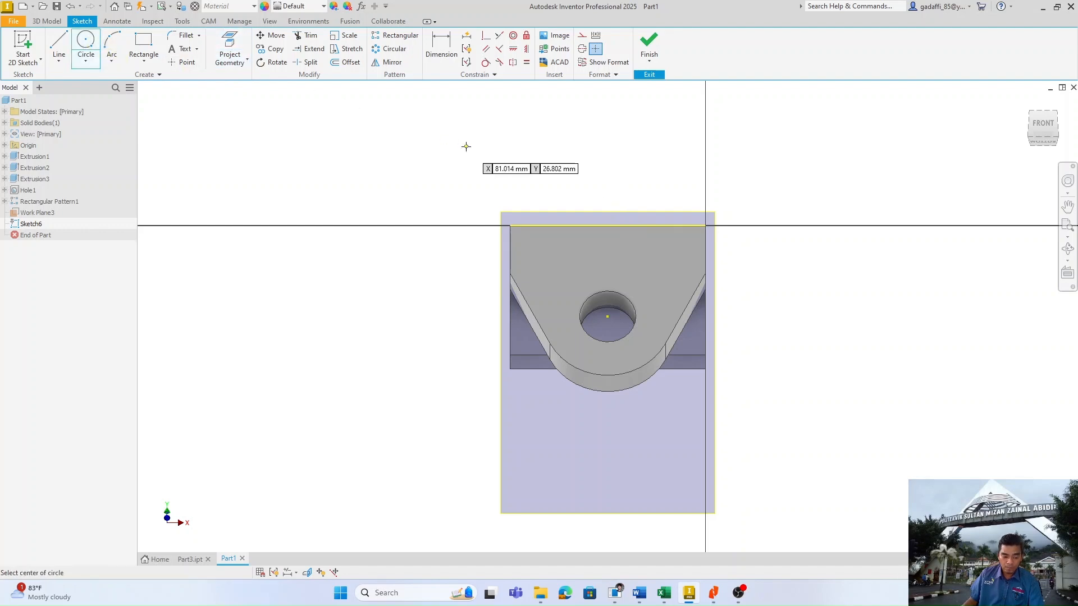
left_click(608, 226)
key("alt+Tab")
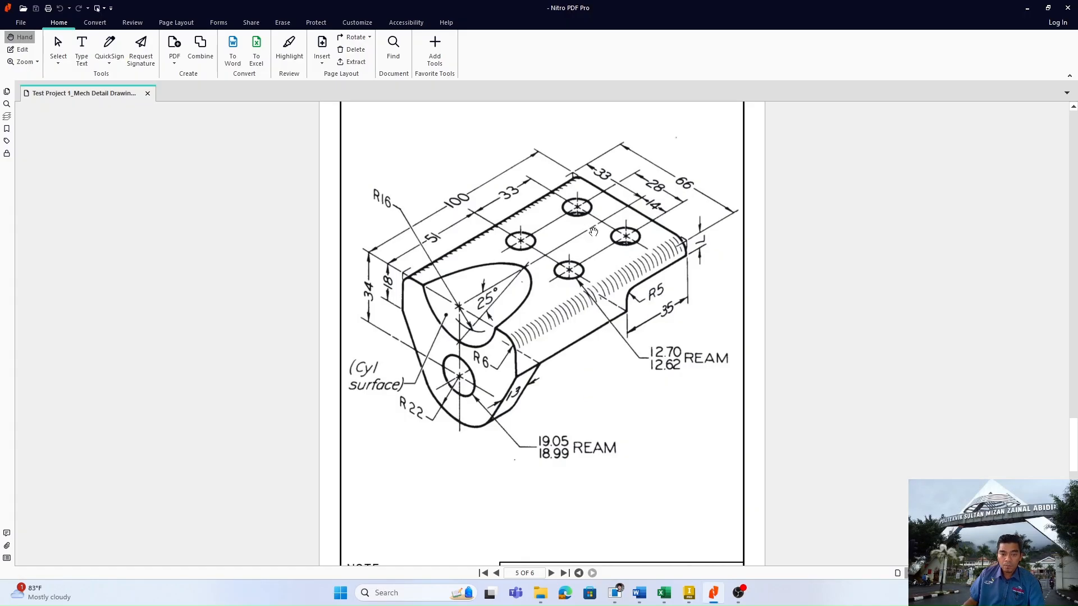
key("alt+Tab")
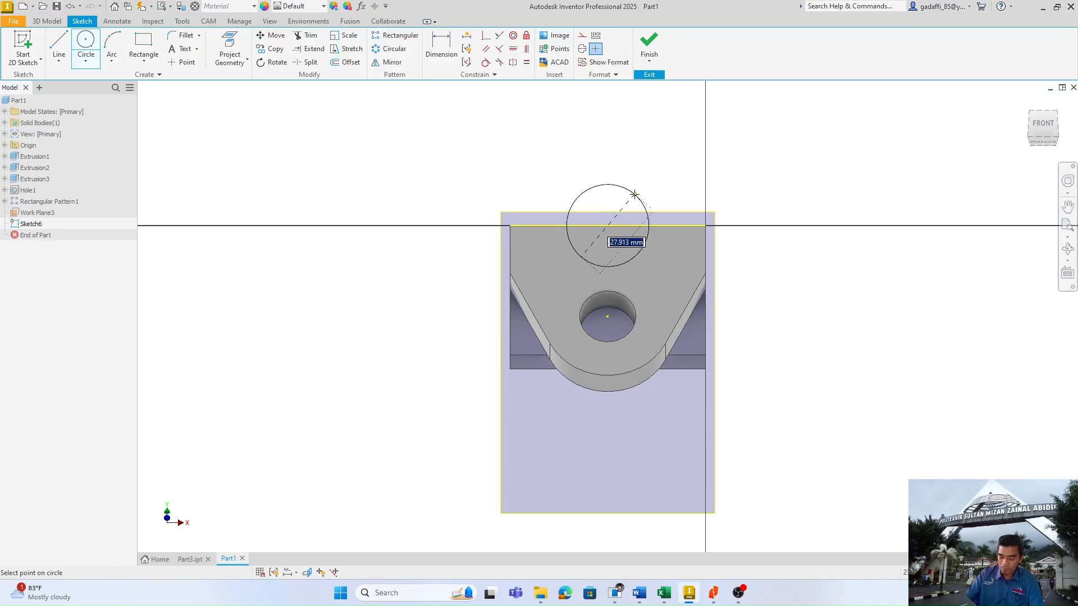
type("32")
key("Return")
left_click(649, 45)
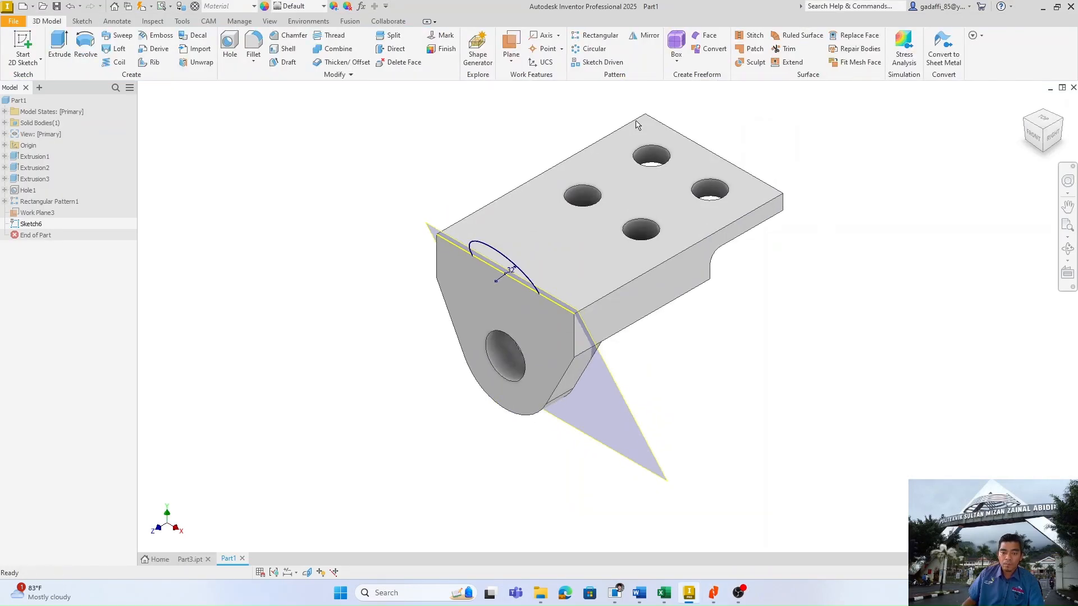
Step: Extrude both halves of the circle as a symmetric cut over a distance of 119.75 mm
left_click(59, 46)
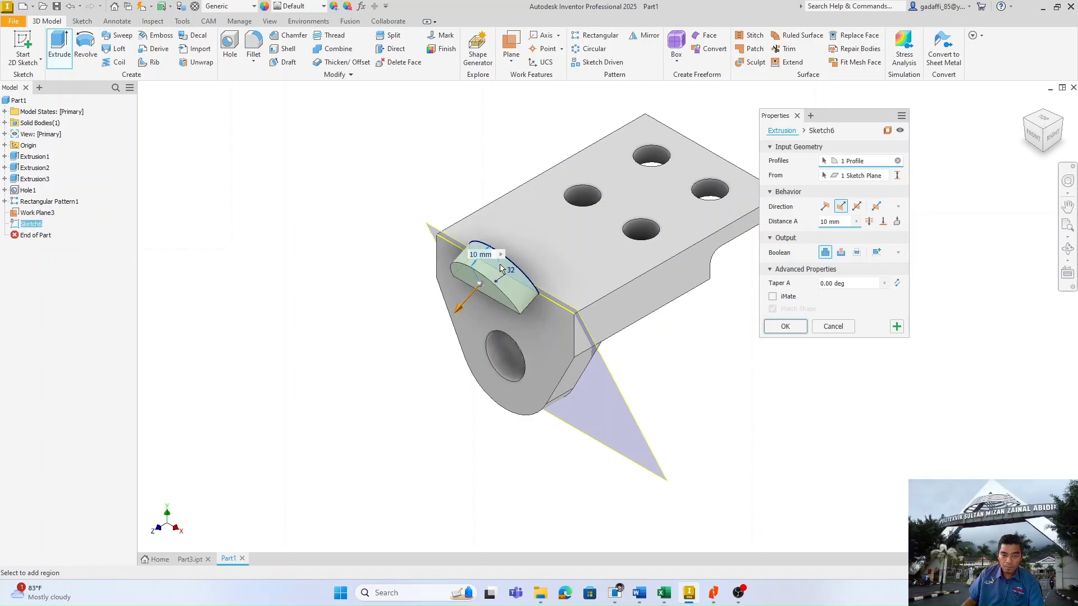
left_click(501, 268)
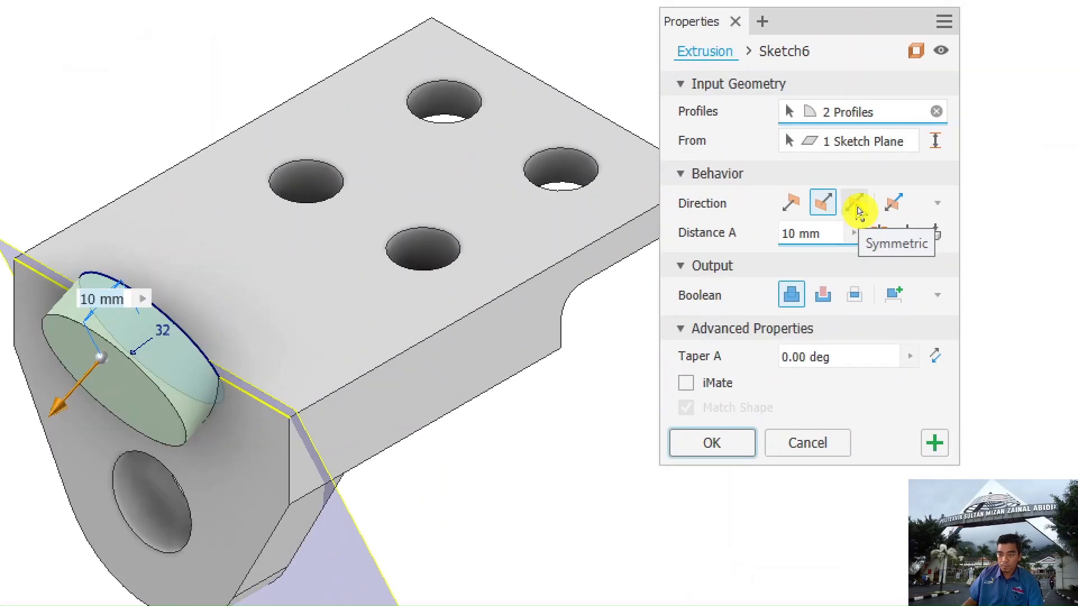
left_click(857, 209)
left_click(843, 251)
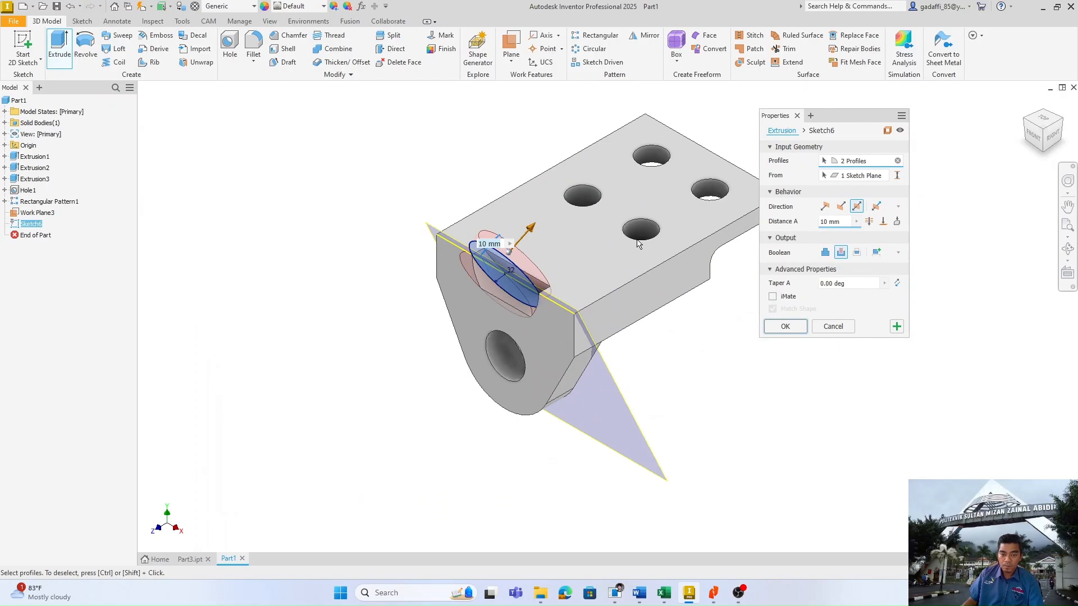
left_click_drag(532, 232, 634, 113)
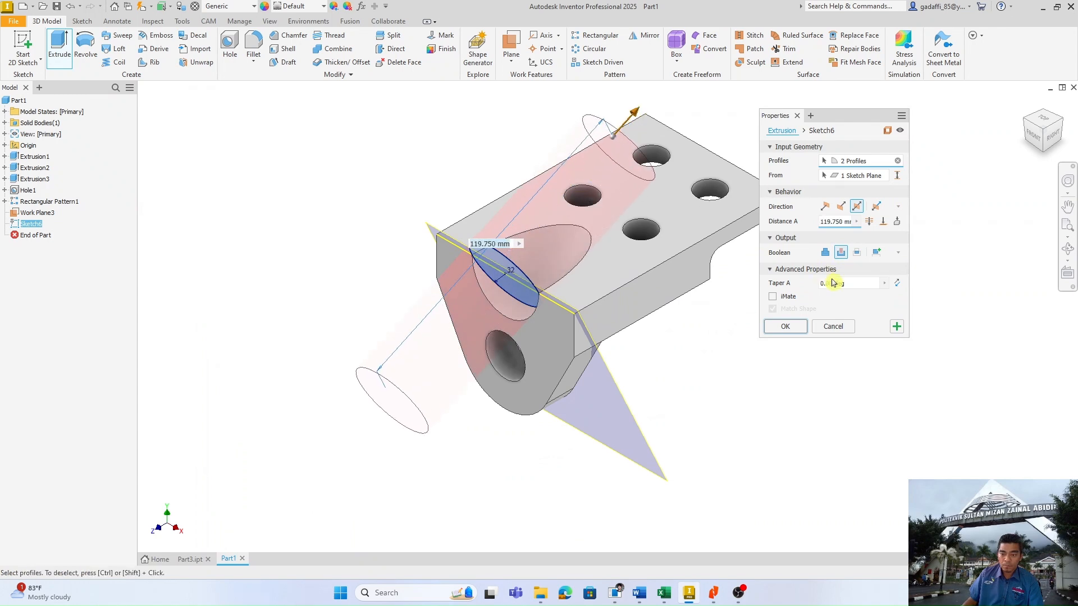
left_click(1051, 143)
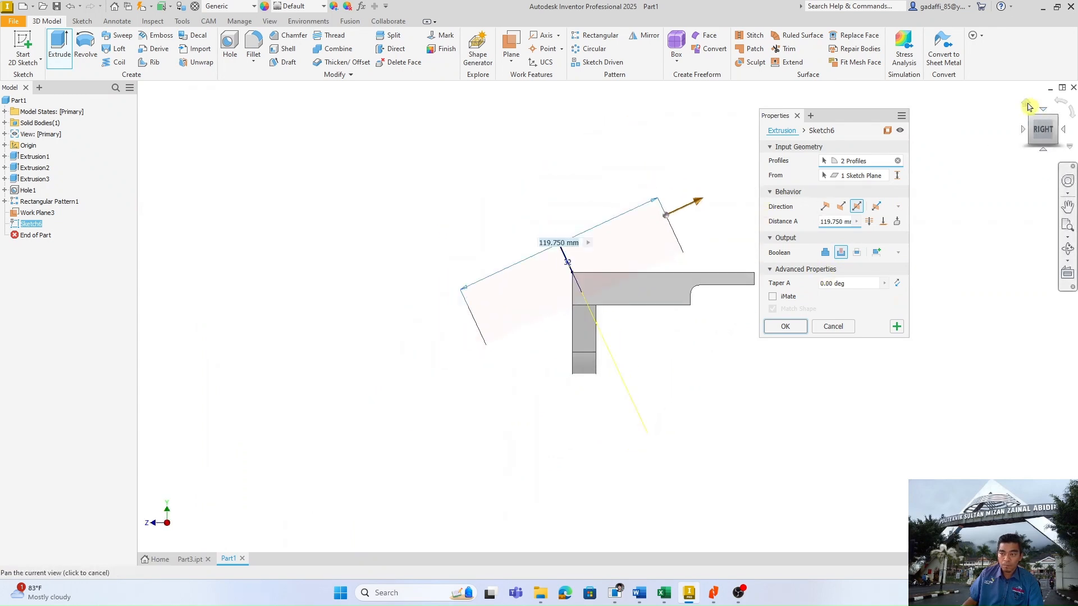
left_click(1026, 104)
left_click(785, 326)
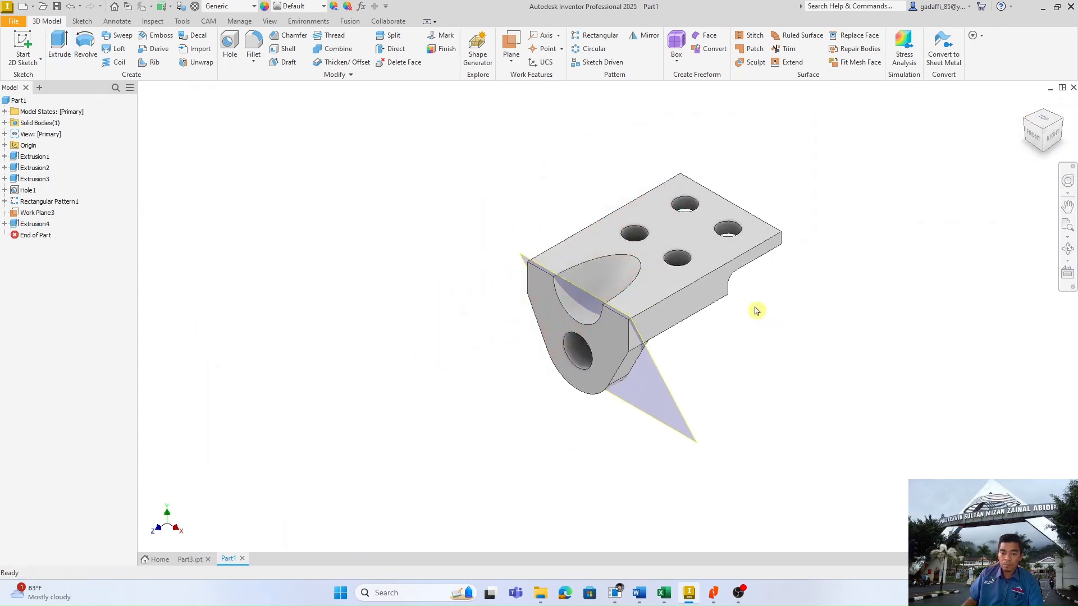
Step: Hide the angled work plane at the front of the bracket
right_click(665, 385)
left_click(690, 400)
middle_click_drag(785, 323, 722, 355)
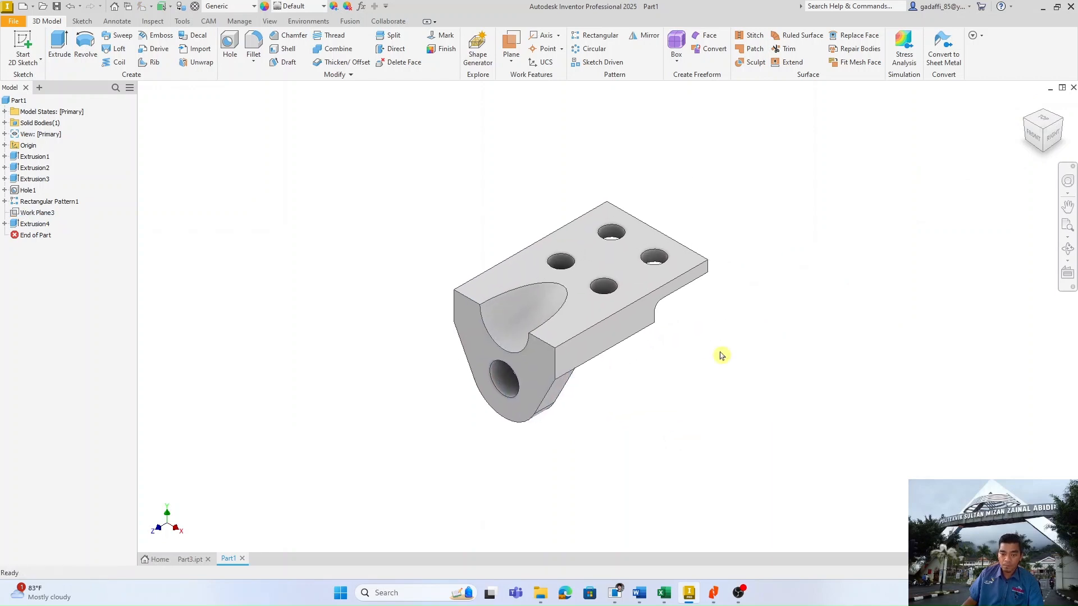
Step: Fillet the plate's two long top edges with a 7 mm radius, consulting the PDF reference drawing for the edges
key("alt+Tab")
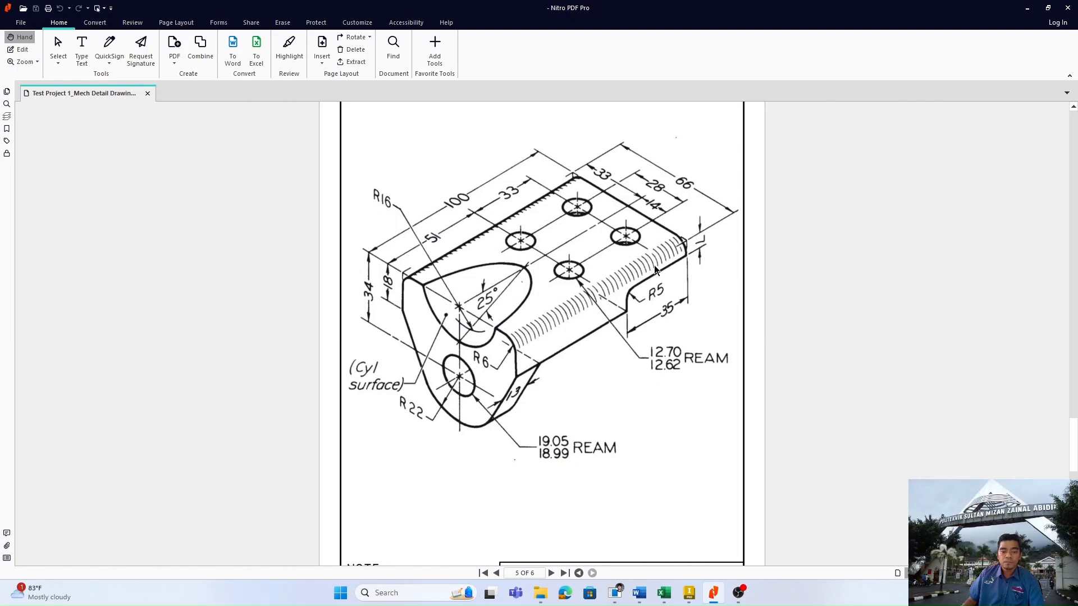
key("alt+Tab")
left_click(253, 47)
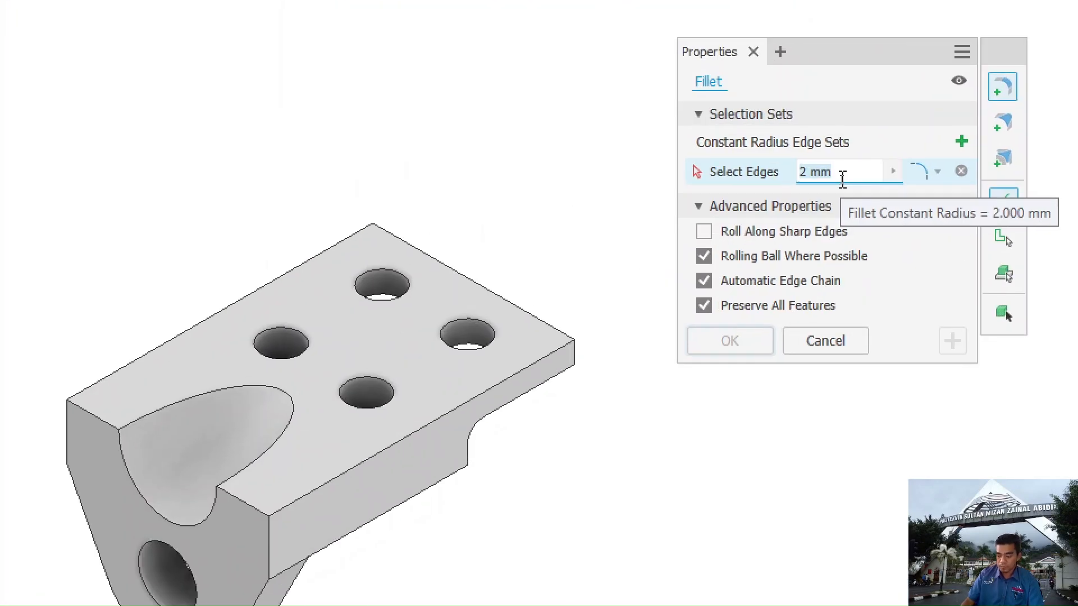
type("7")
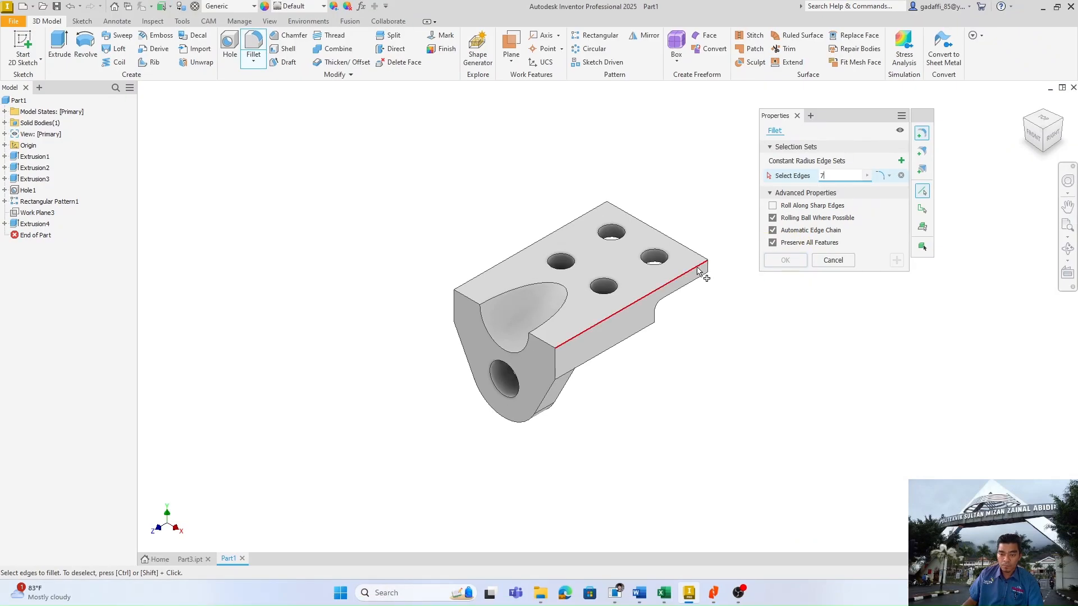
left_click(697, 271)
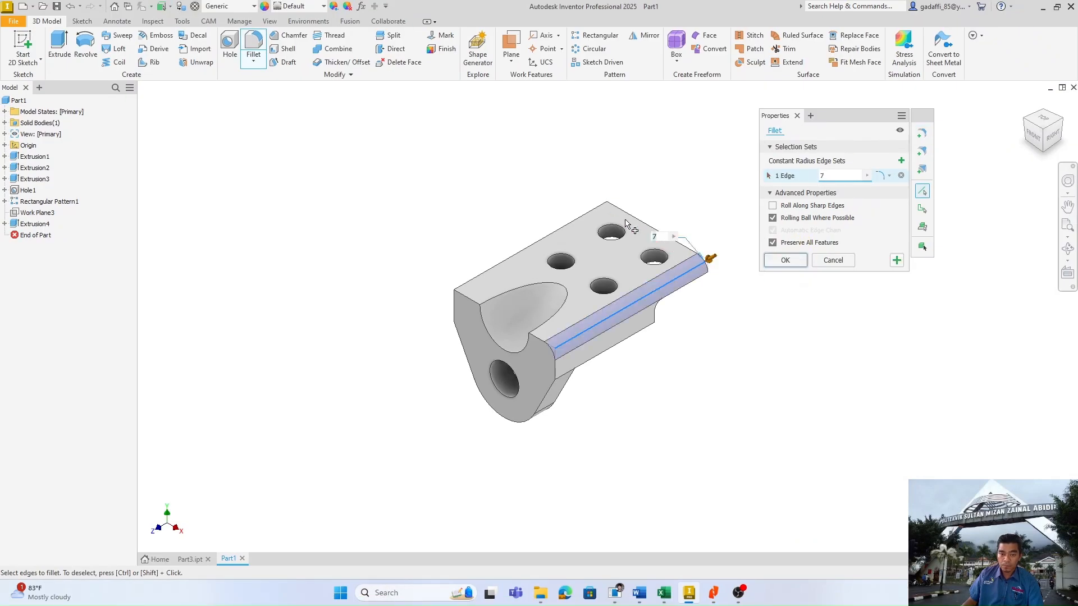
left_click(590, 212)
key("alt+Tab")
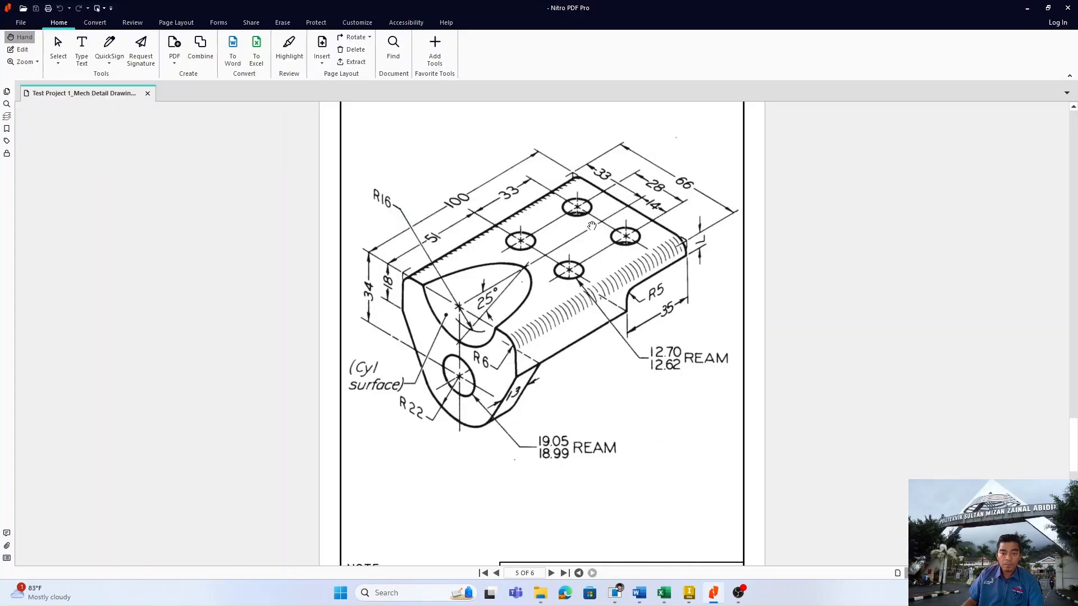
key("alt+Tab")
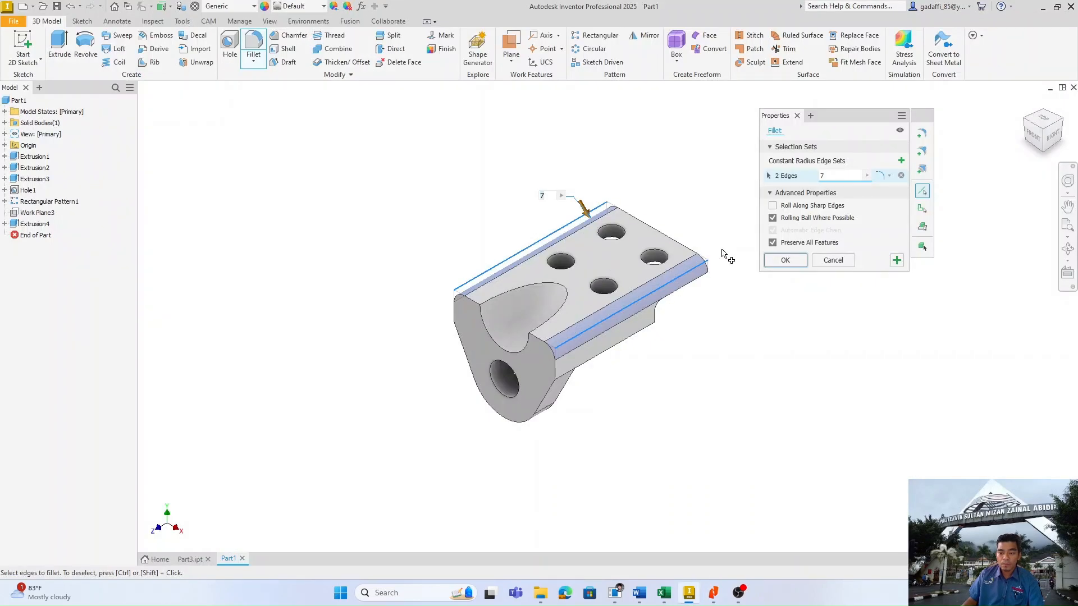
left_click(782, 270)
Step: Check the material note in the PDF reference drawing and set the part's material to Steel
key("alt+Tab")
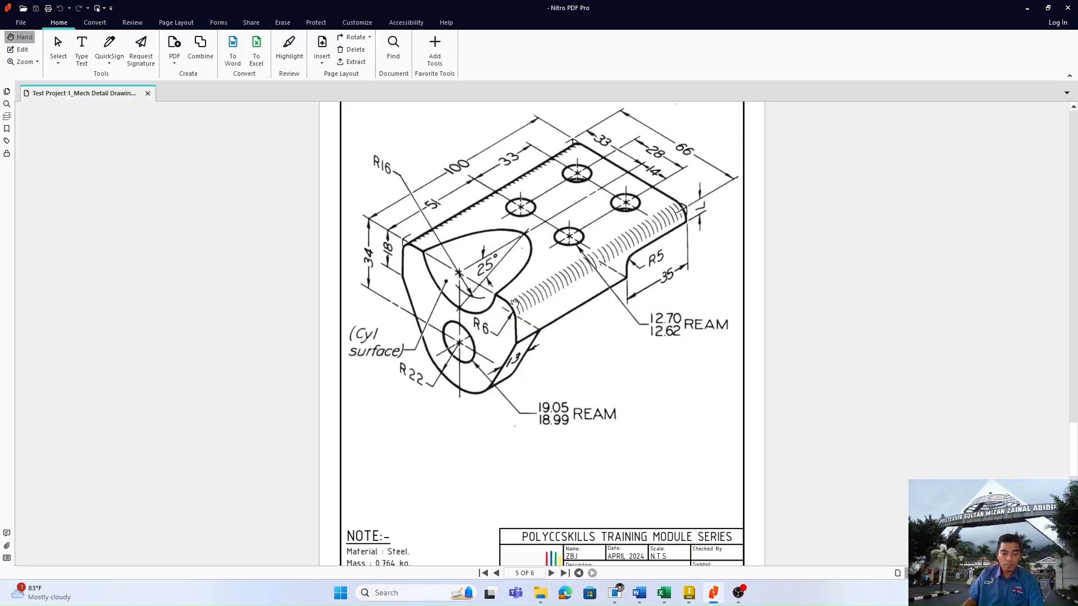
scroll(508, 326, "down", 1)
key("alt+Tab")
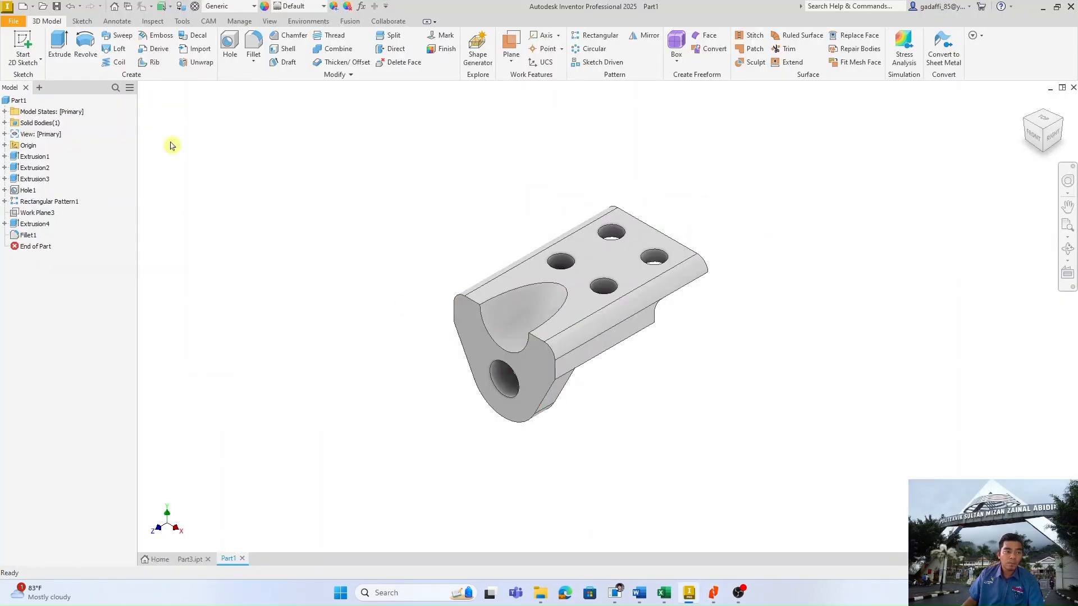
left_click(238, 8)
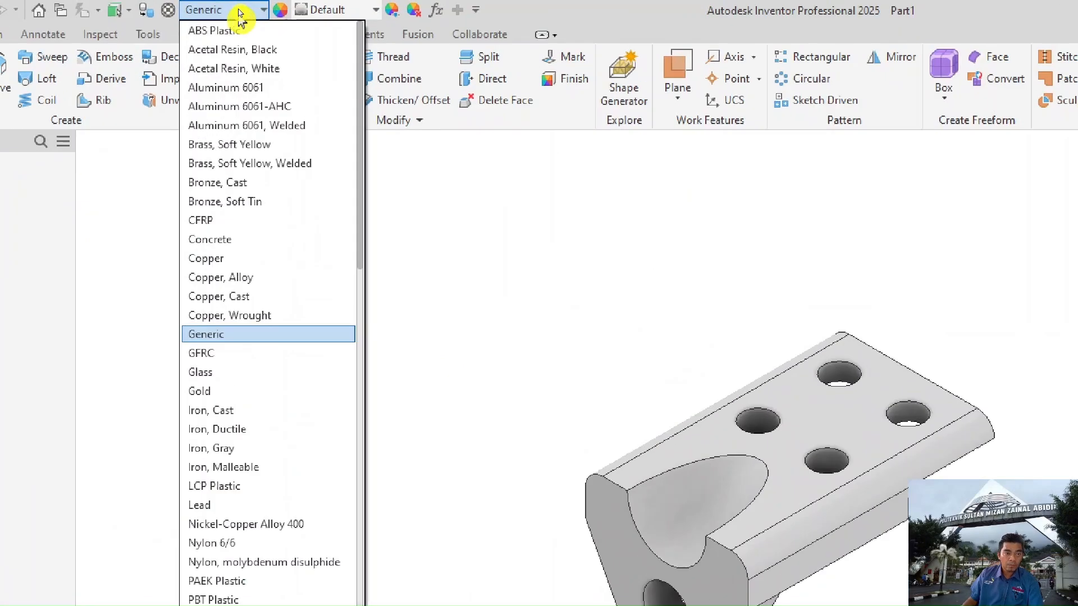
scroll(241, 319, "down", 10)
scroll(250, 499, "down", 4)
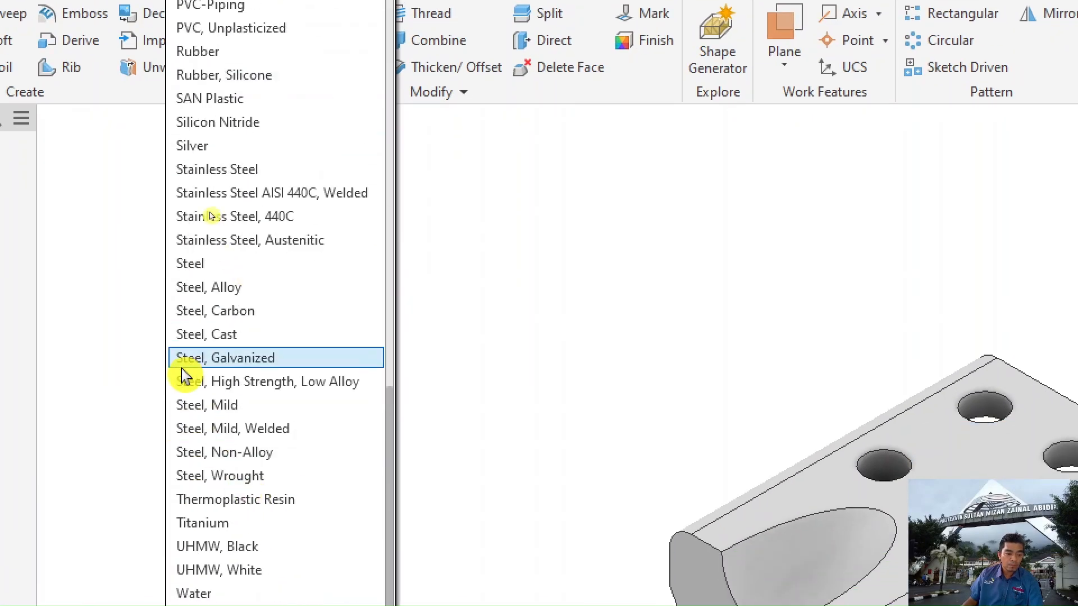
left_click(212, 262)
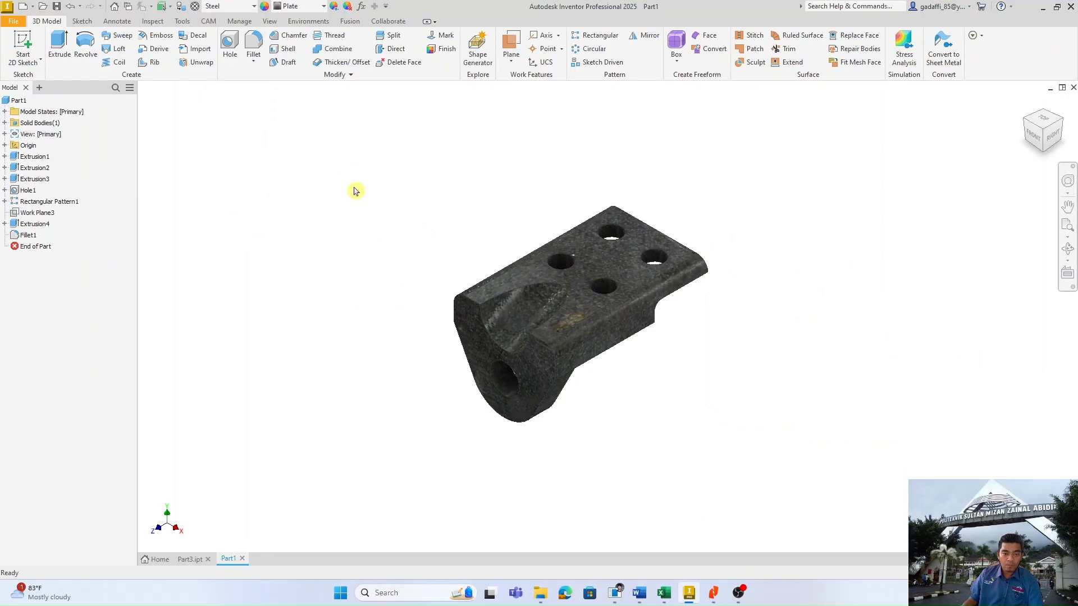
Step: Change the part's appearance from the Inventor Material Library to Steel
left_click(314, 7)
scroll(327, 245, "down", 1)
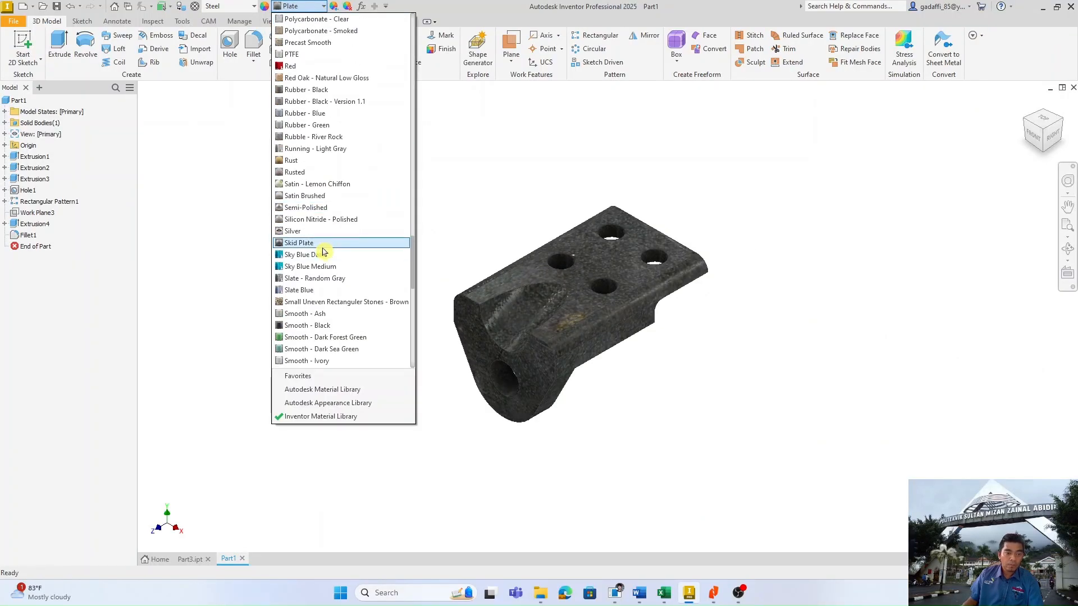
scroll(322, 275, "down", 5)
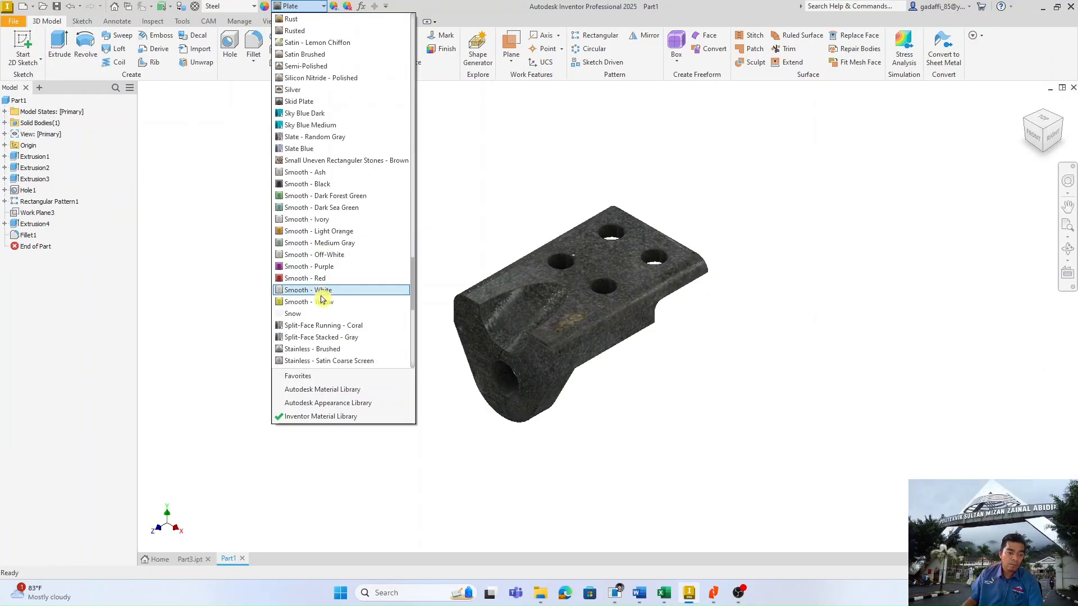
left_click(319, 342)
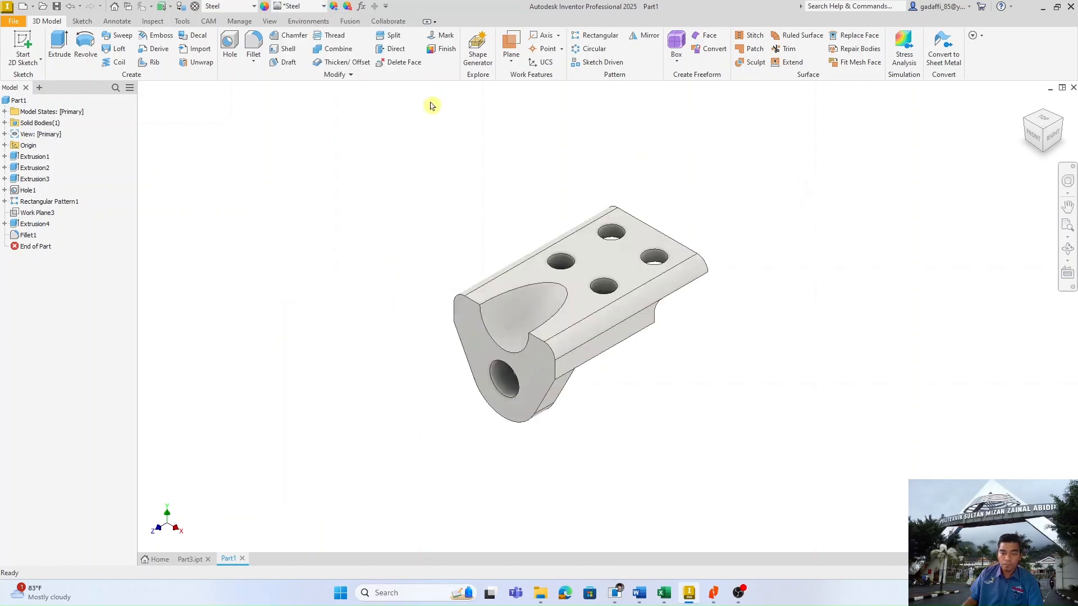